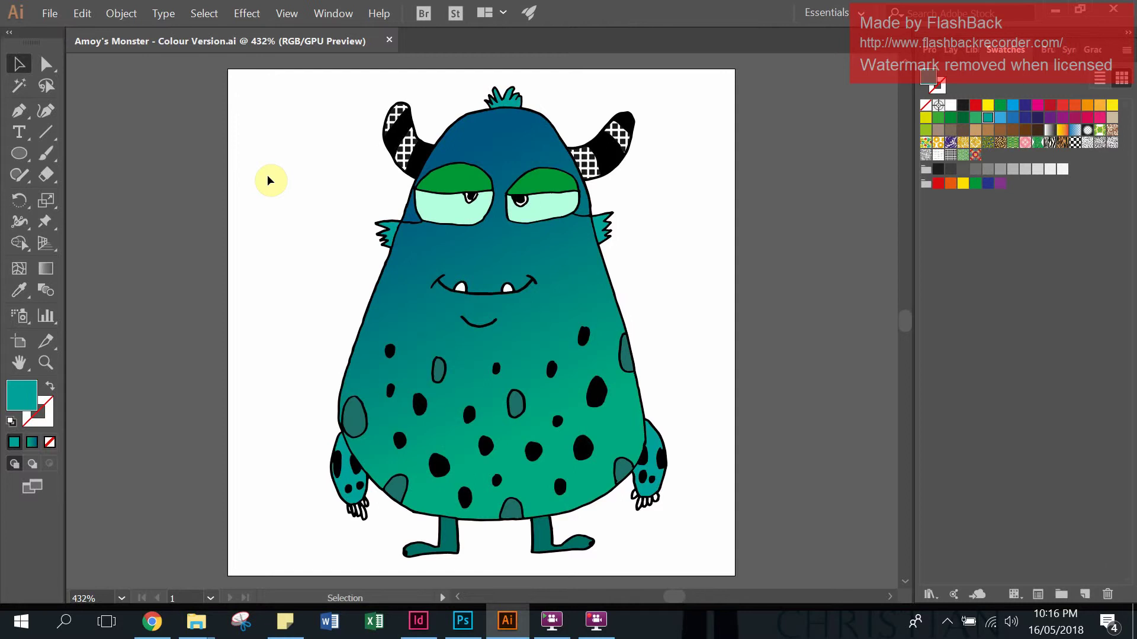
Export the coloured monster artwork in PNG format to the Year 9 Art folder, keeping the existing file name
left_click(48, 15)
mouse_move(97, 303)
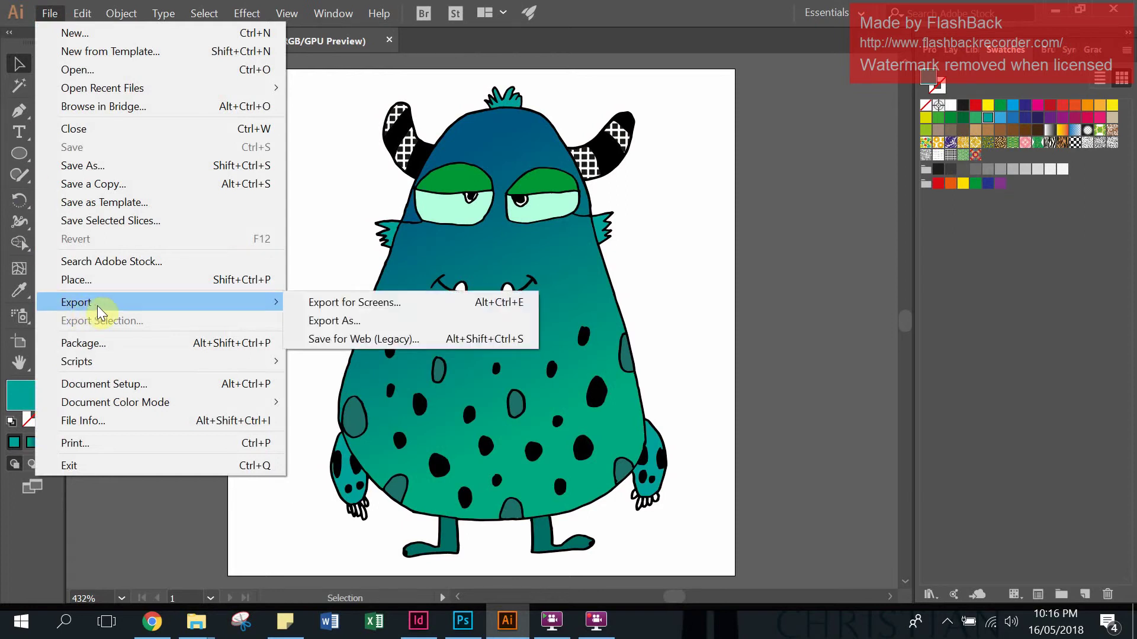
left_click(379, 322)
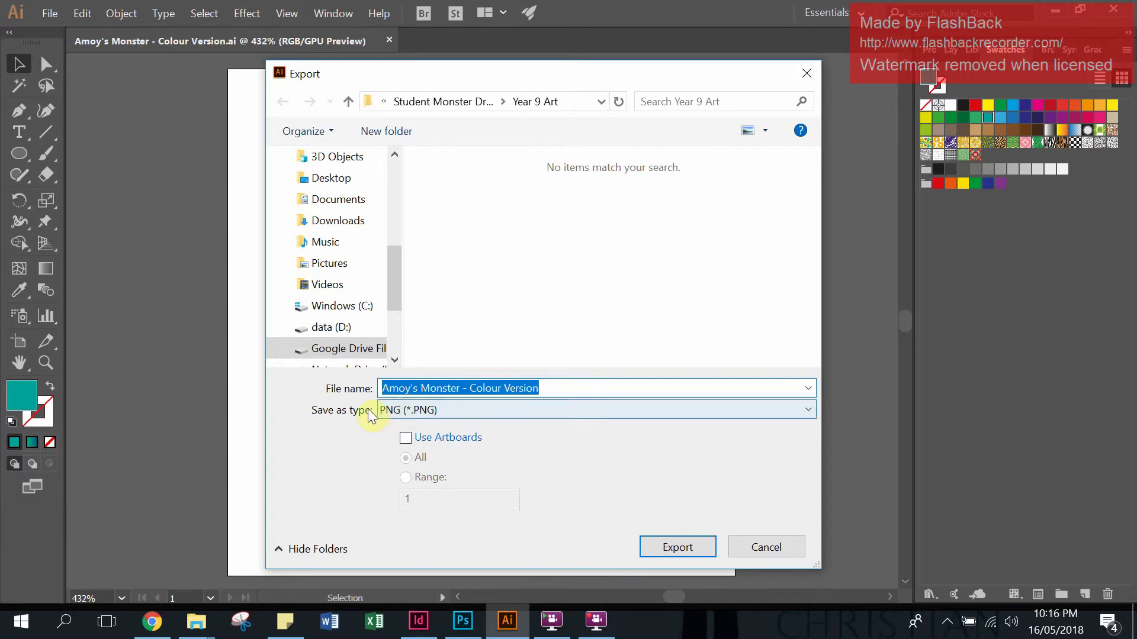
left_click(392, 411)
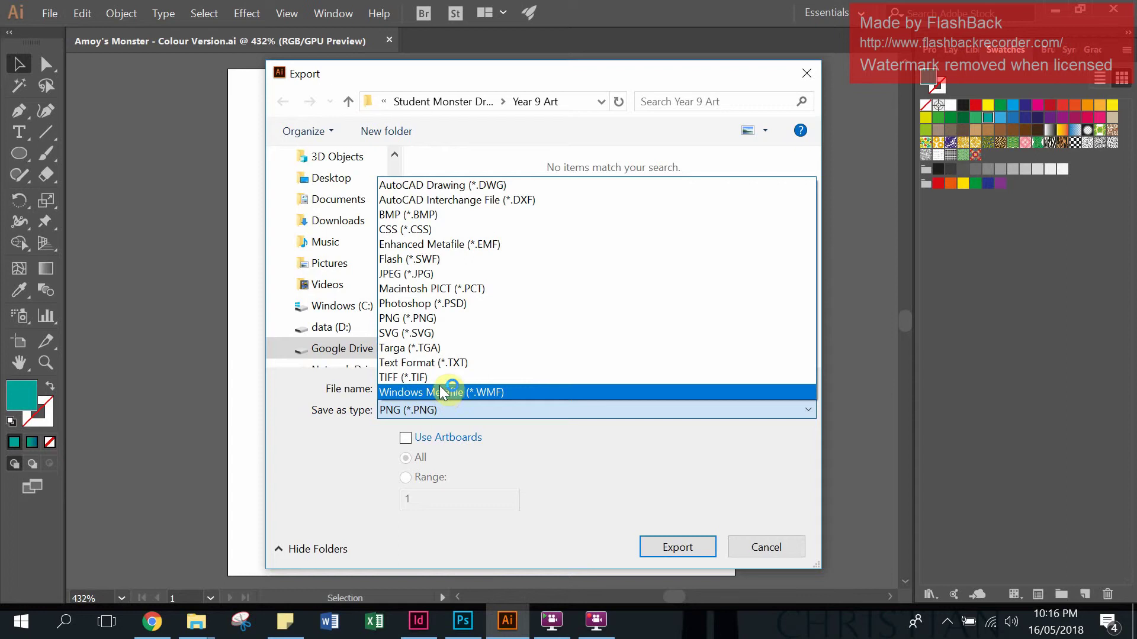
left_click(461, 319)
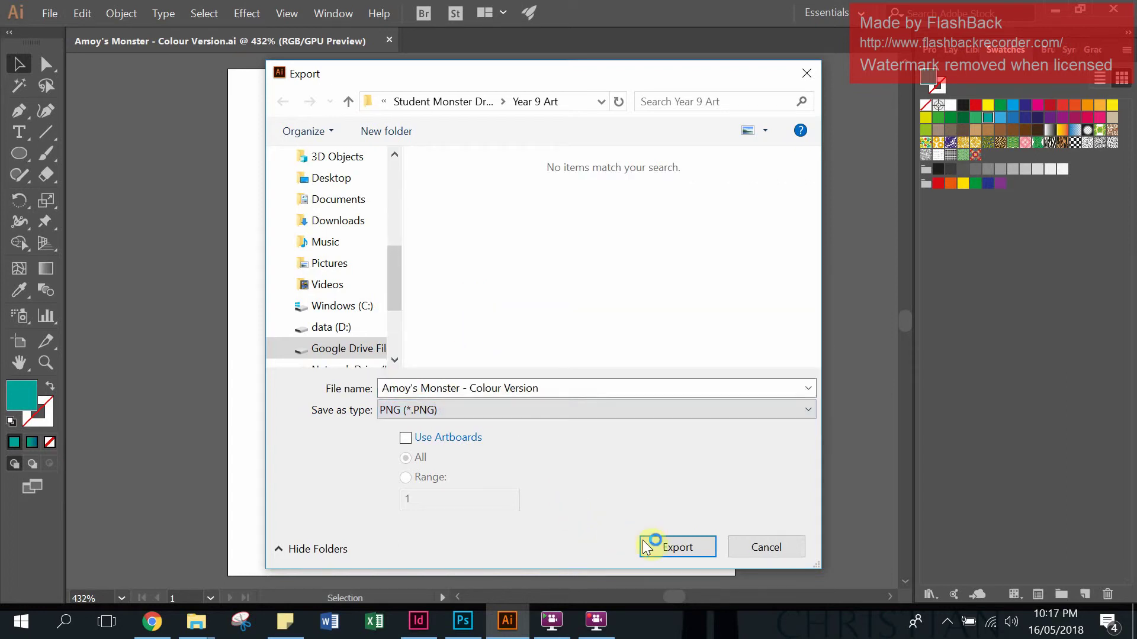
left_click(681, 549)
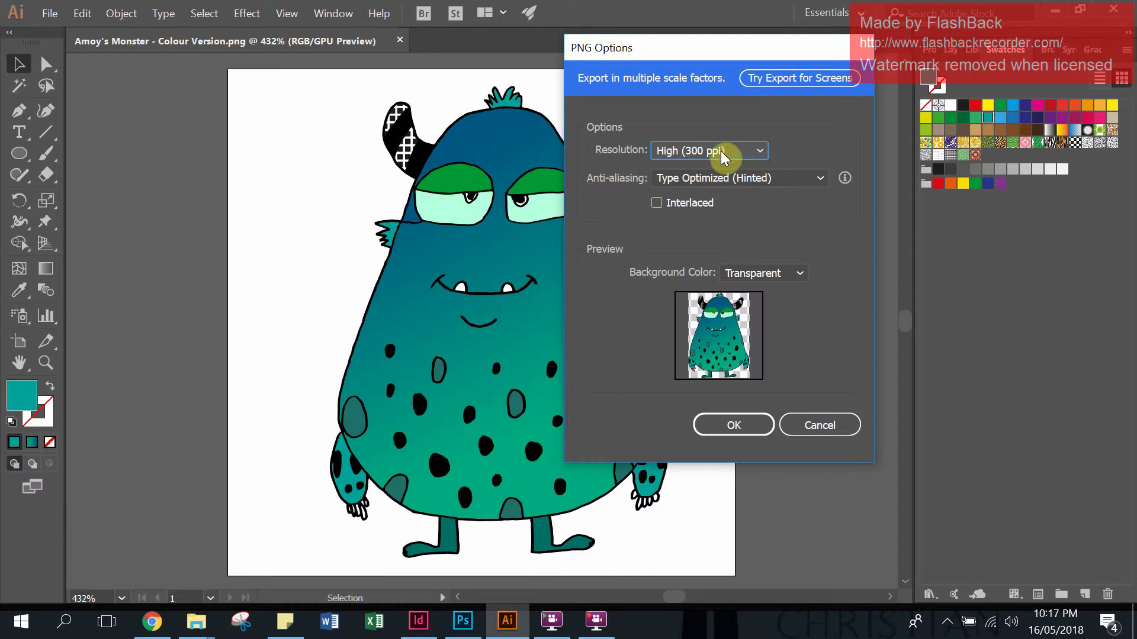
Finish the PNG export with High (300 ppi) resolution and a transparent background
left_click(739, 155)
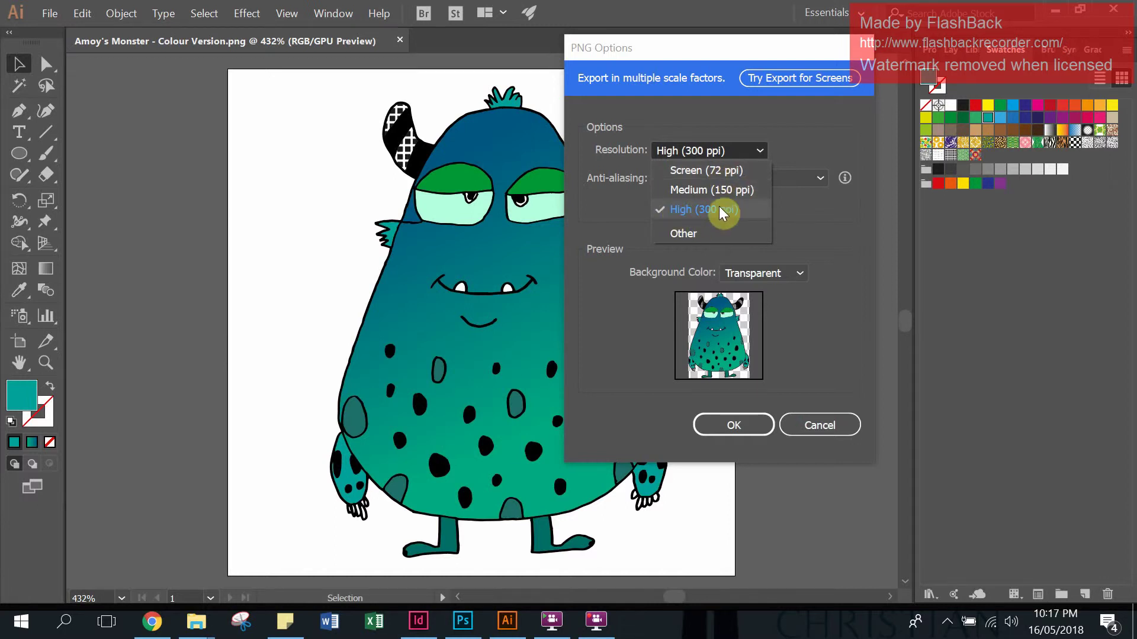
left_click(817, 236)
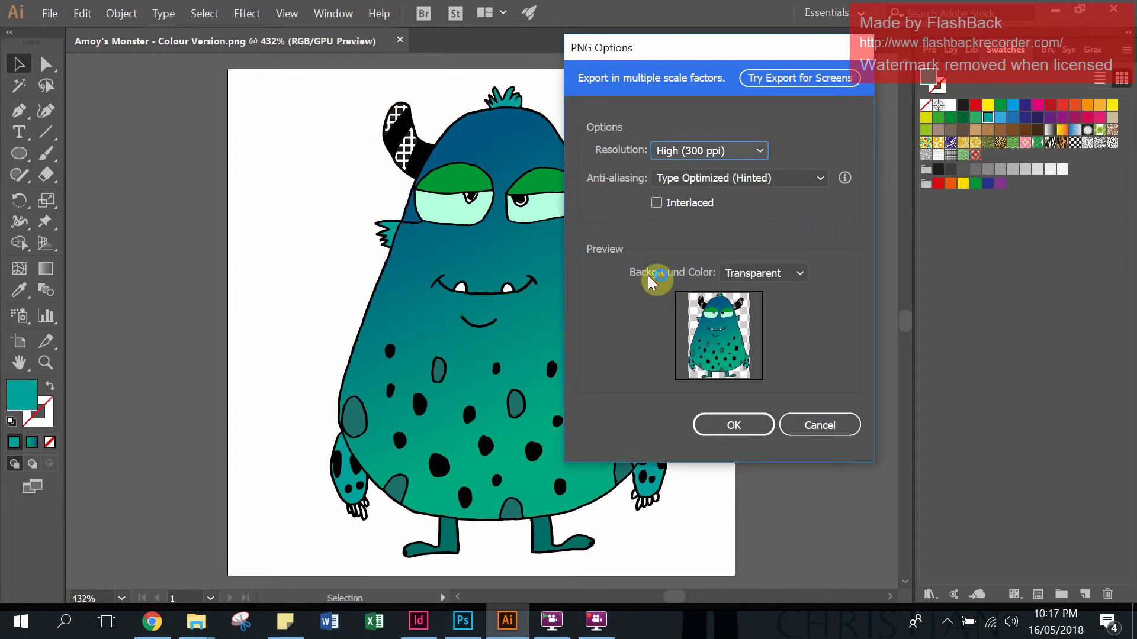
left_click(721, 278)
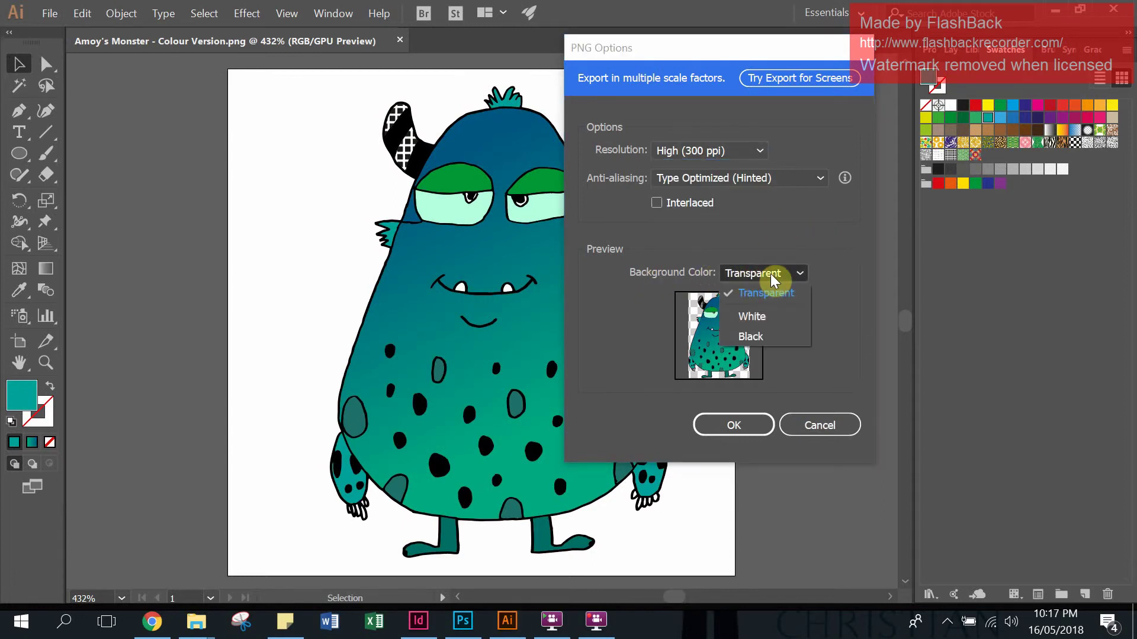
left_click(772, 275)
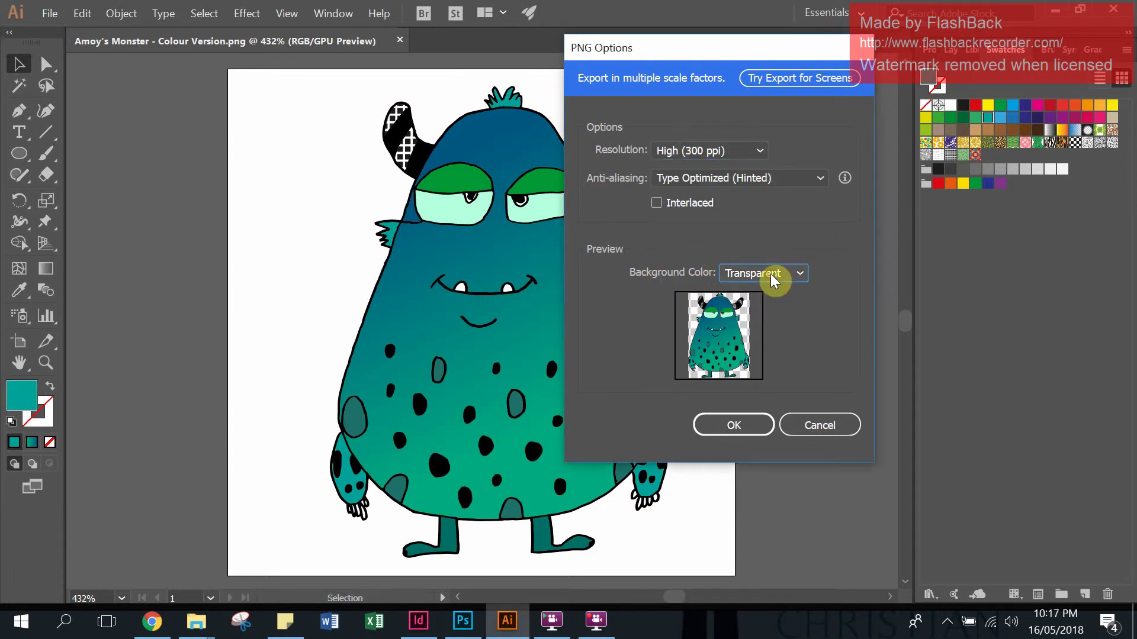
left_click(742, 426)
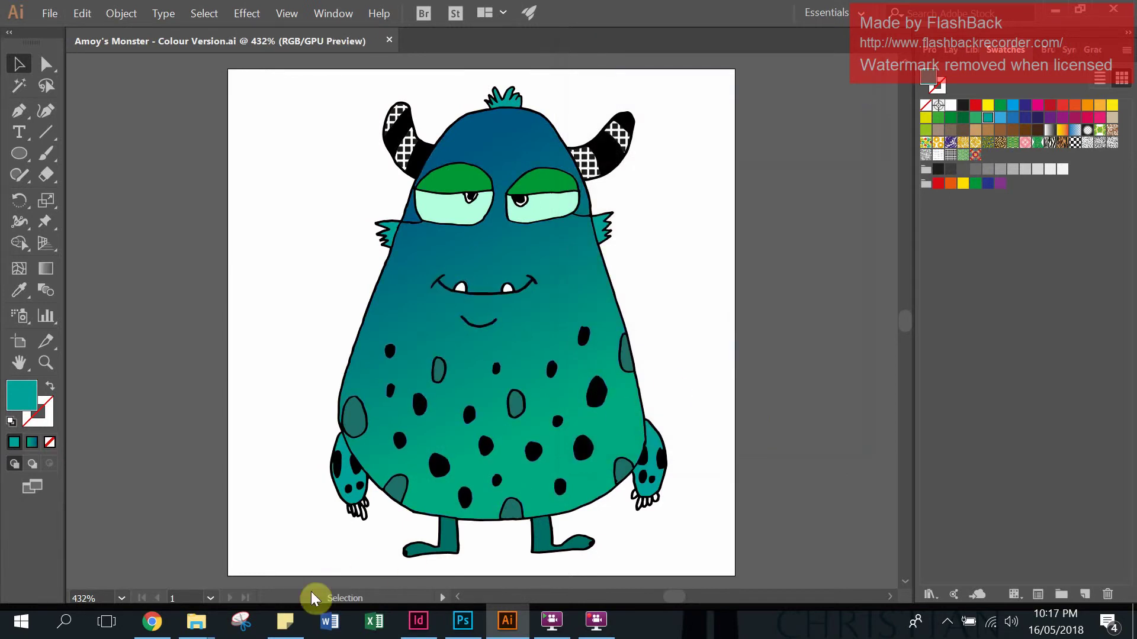
Switch to the Year 9 Art folder in File Explorer, view the exported colour version PNG in Photos, and close it
mouse_move(201, 629)
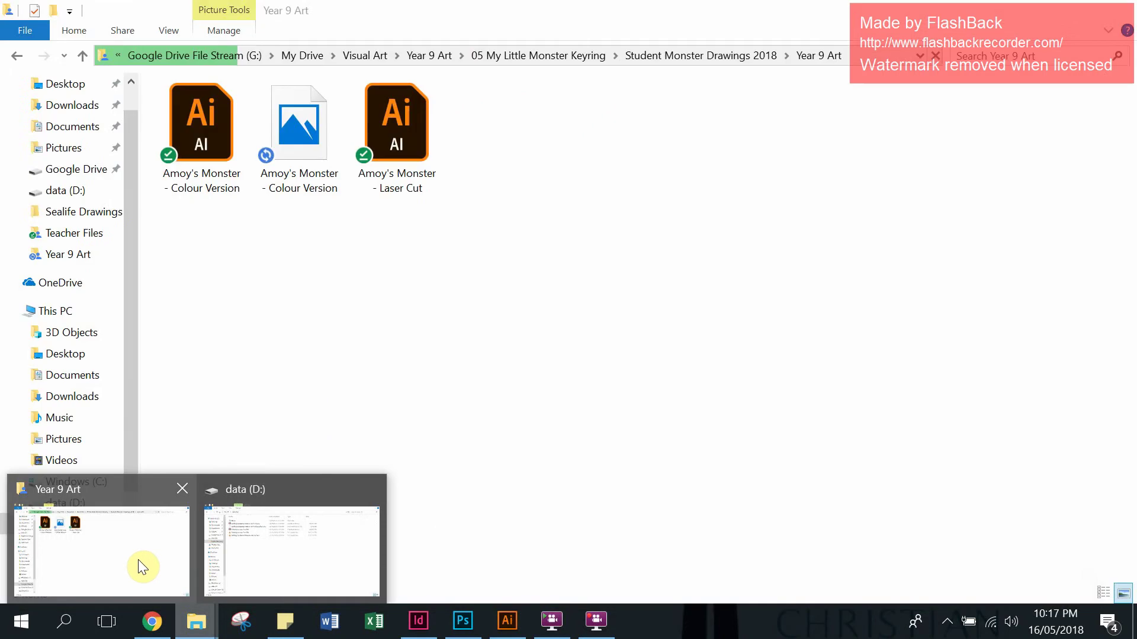
left_click(138, 563)
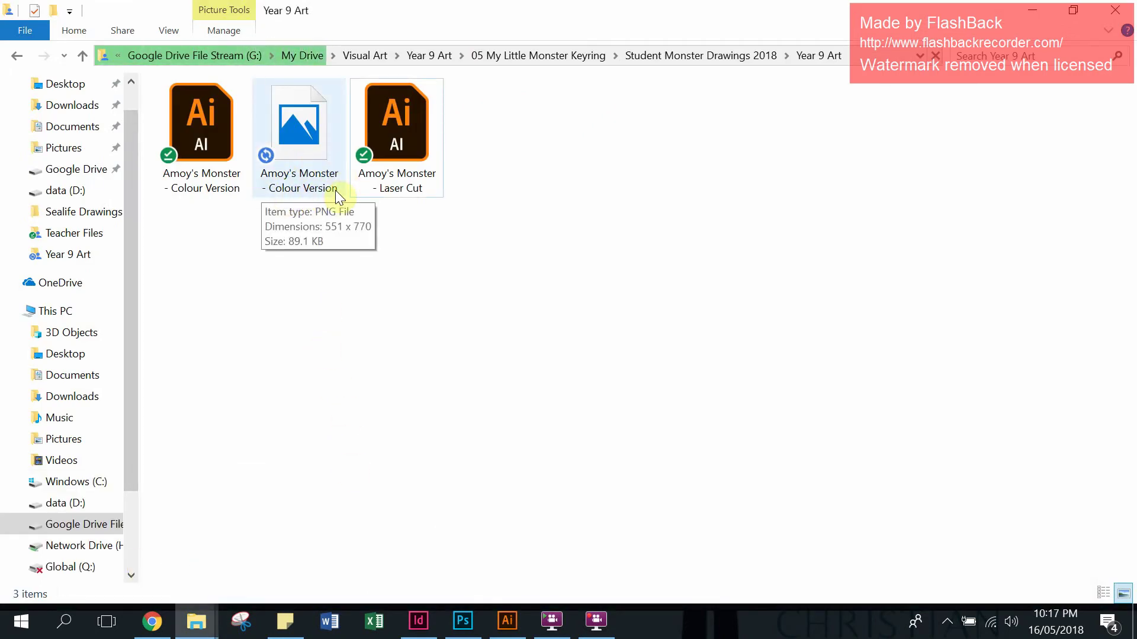
double_click(307, 131)
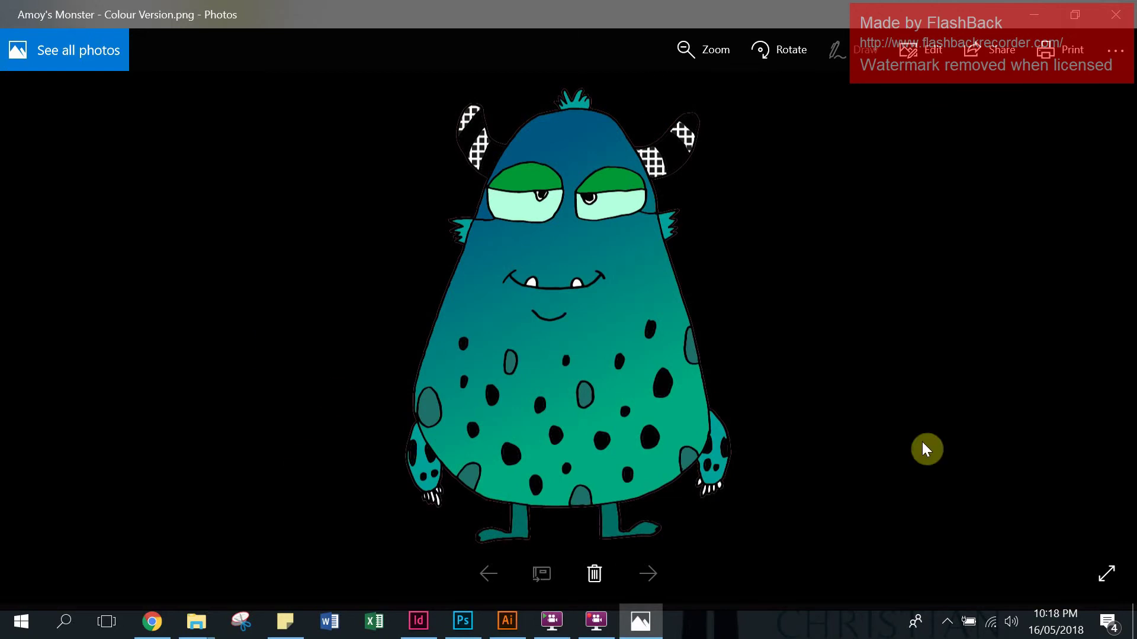
left_click(1121, 14)
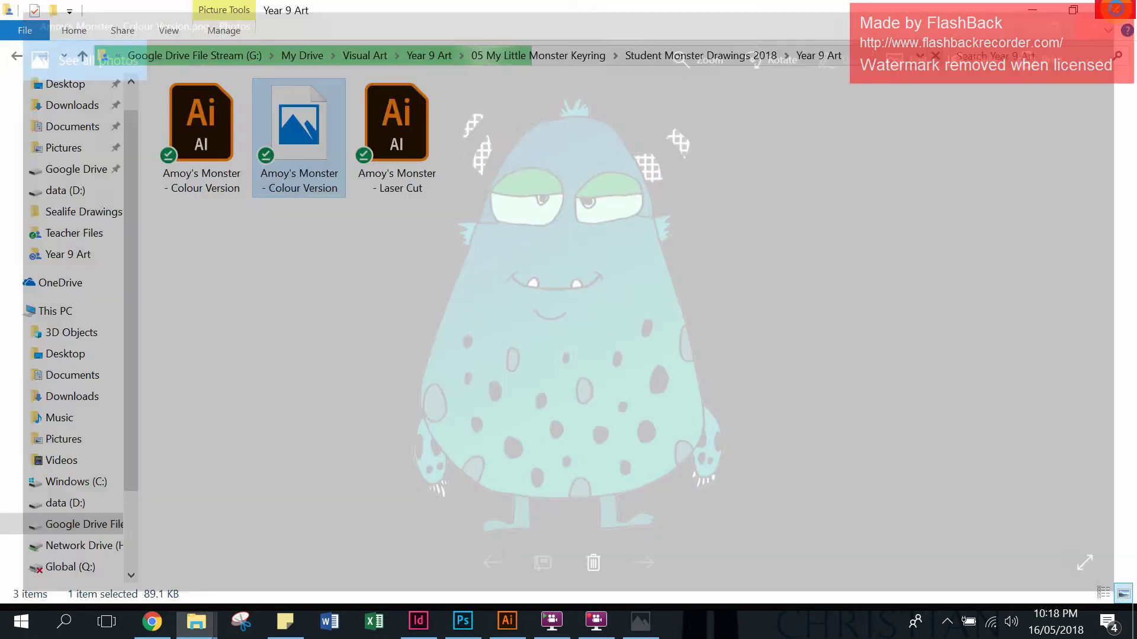
Switch to InDesign and look through the folio sheets from the Monster Design page to the Coloured graphic/logo design page
left_click(419, 621)
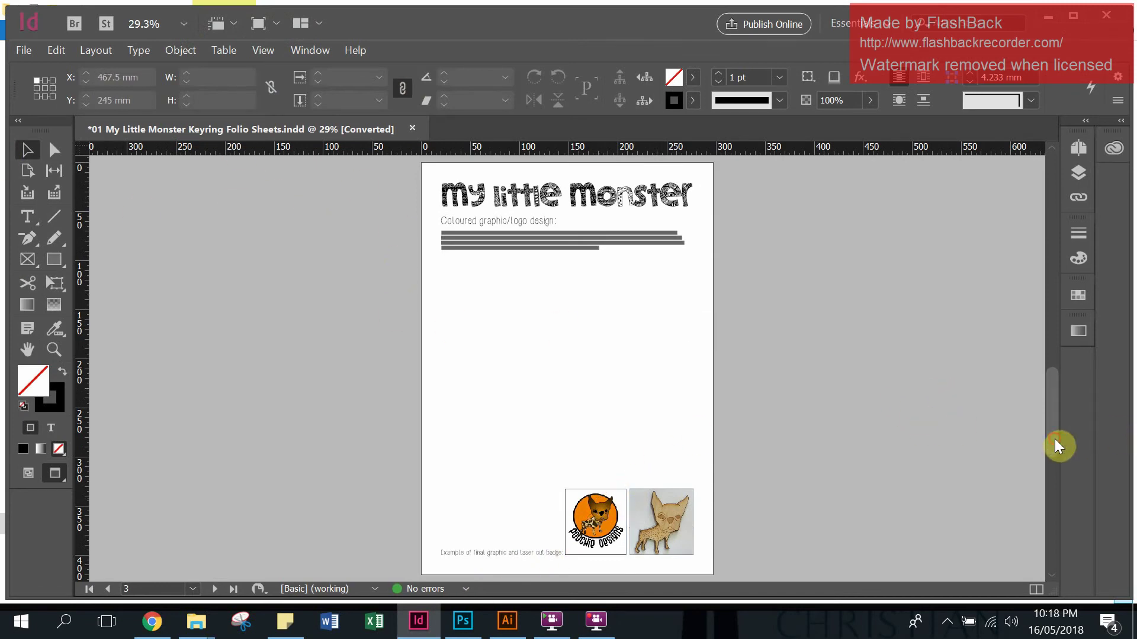
left_click_drag(1052, 451, 1049, 214)
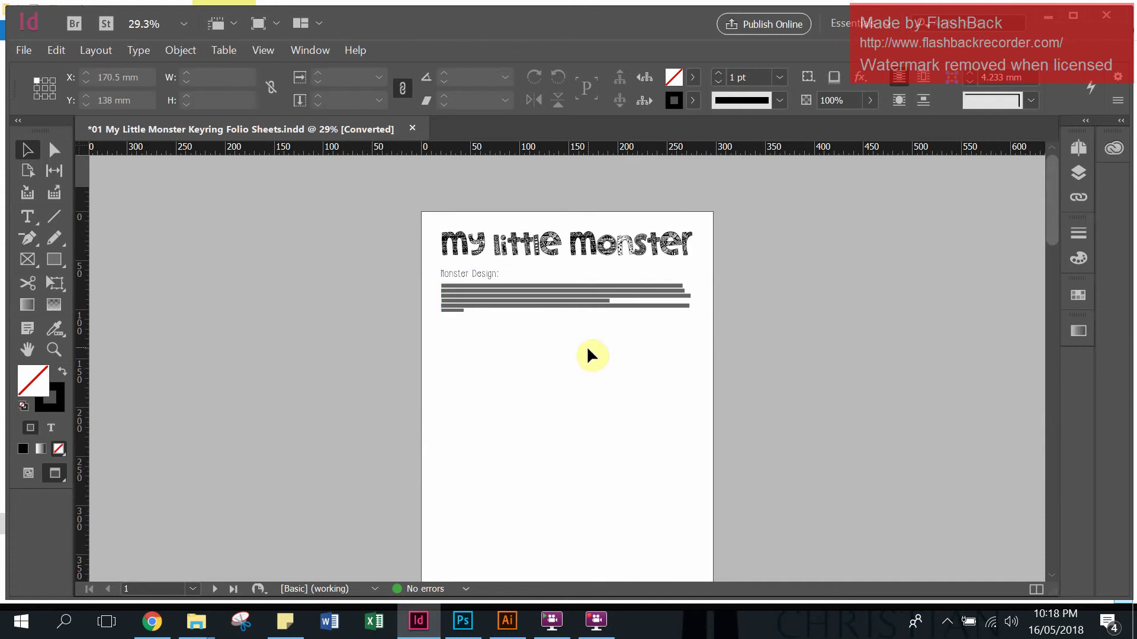
scroll(590, 355, "down", 2)
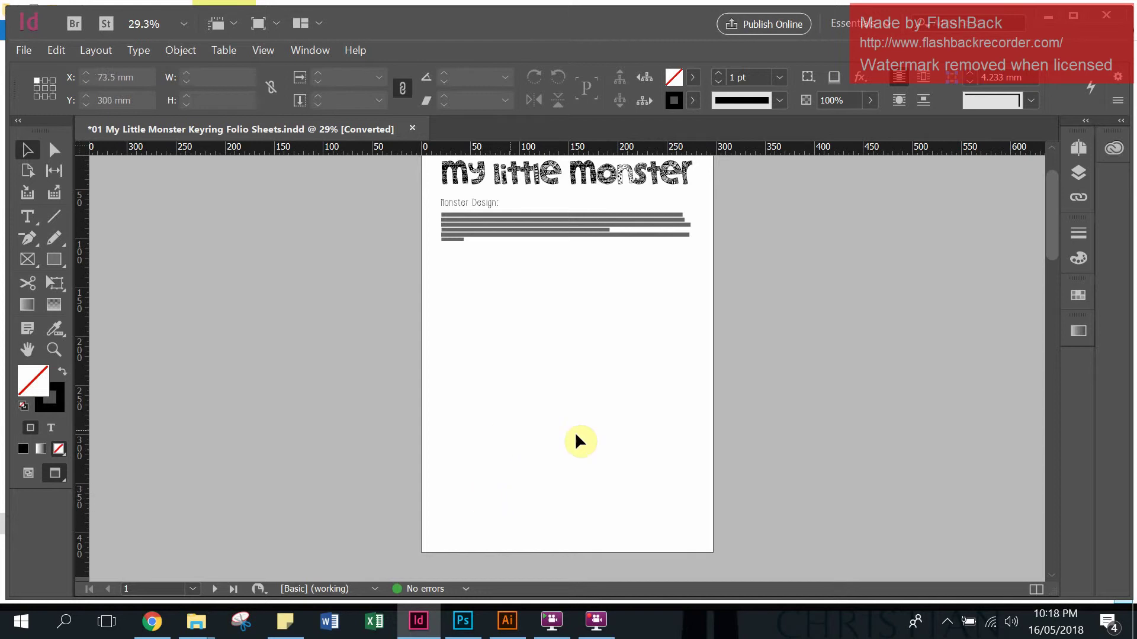
left_click_drag(1057, 231, 1039, 325)
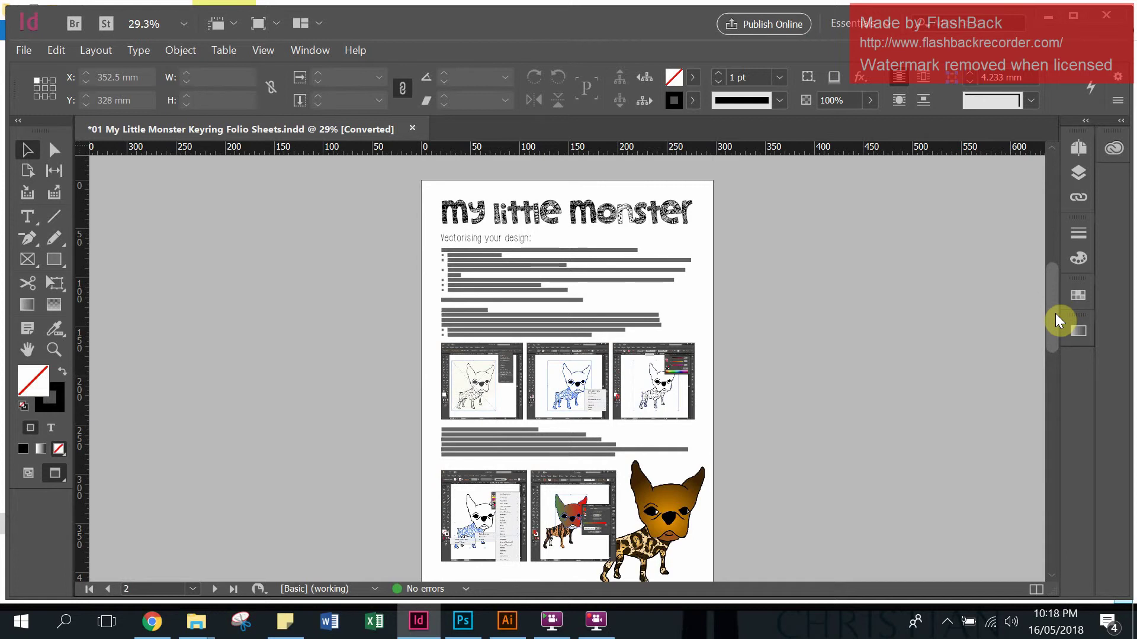
left_click_drag(1058, 295, 1047, 409)
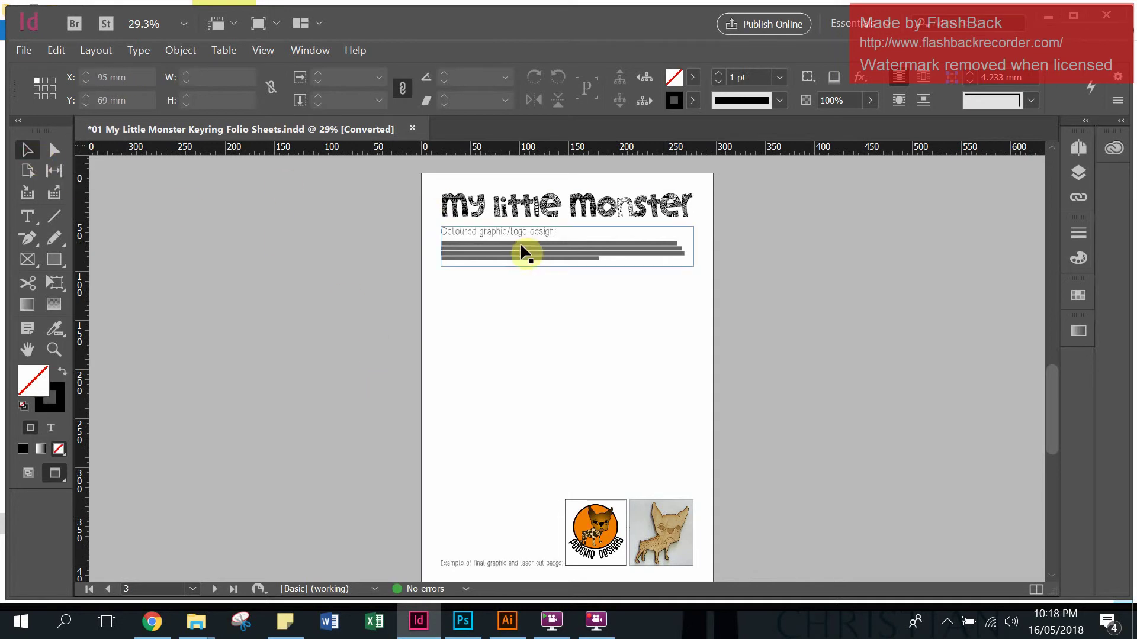
Read the Coloured graphic/logo design instructions at 100% zoom, and return to the full page view
left_click(562, 256)
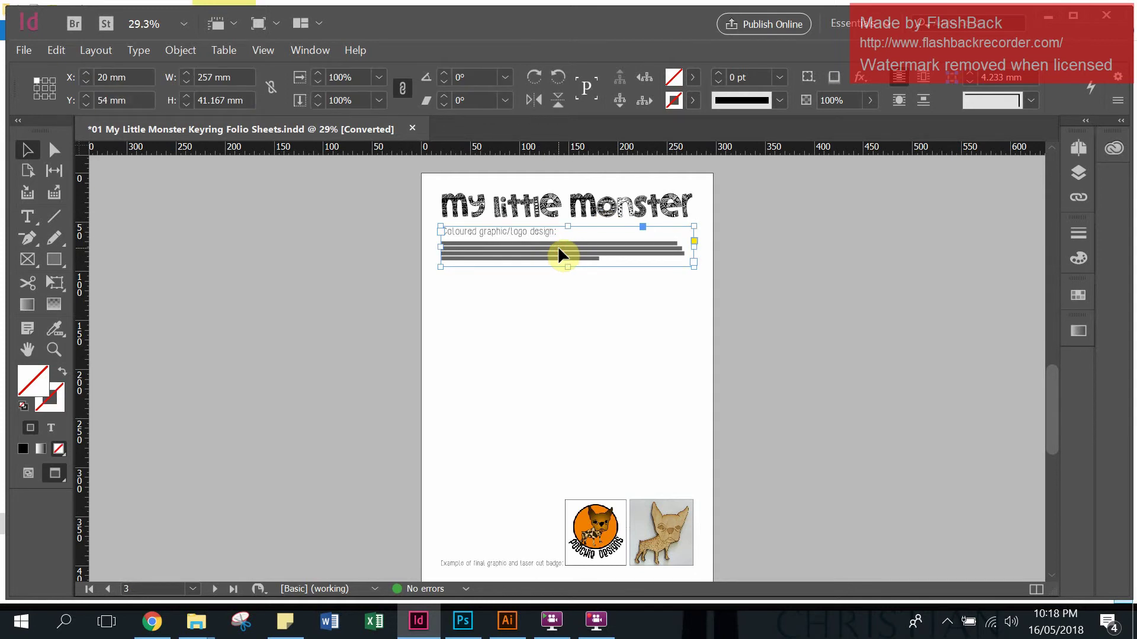
key("ctrl+1")
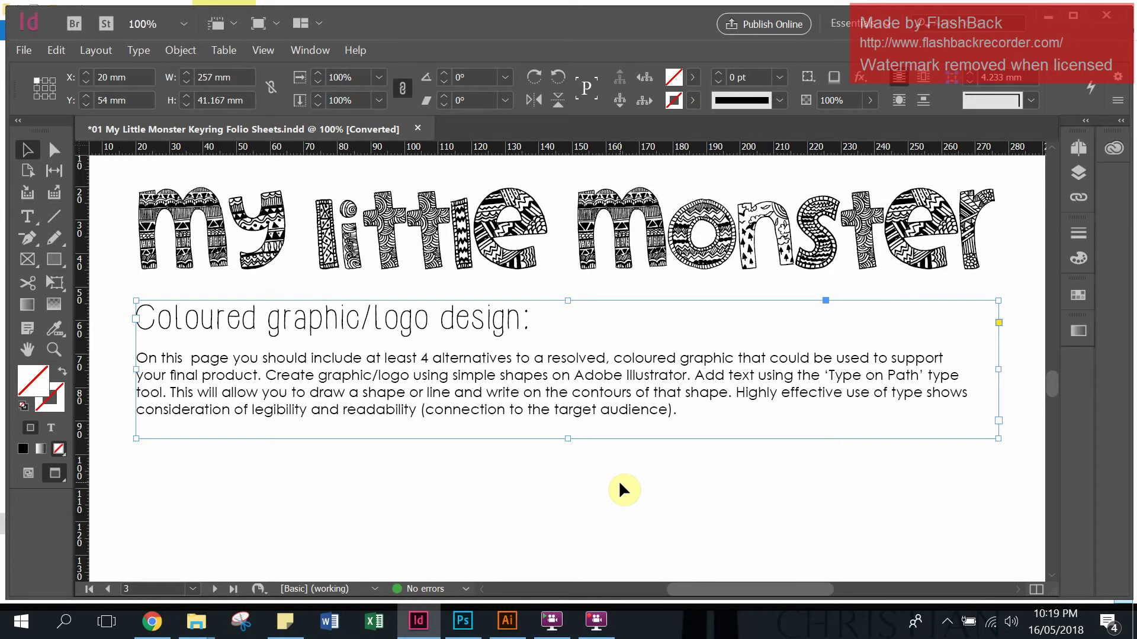
key("ctrl+0")
left_click(502, 346)
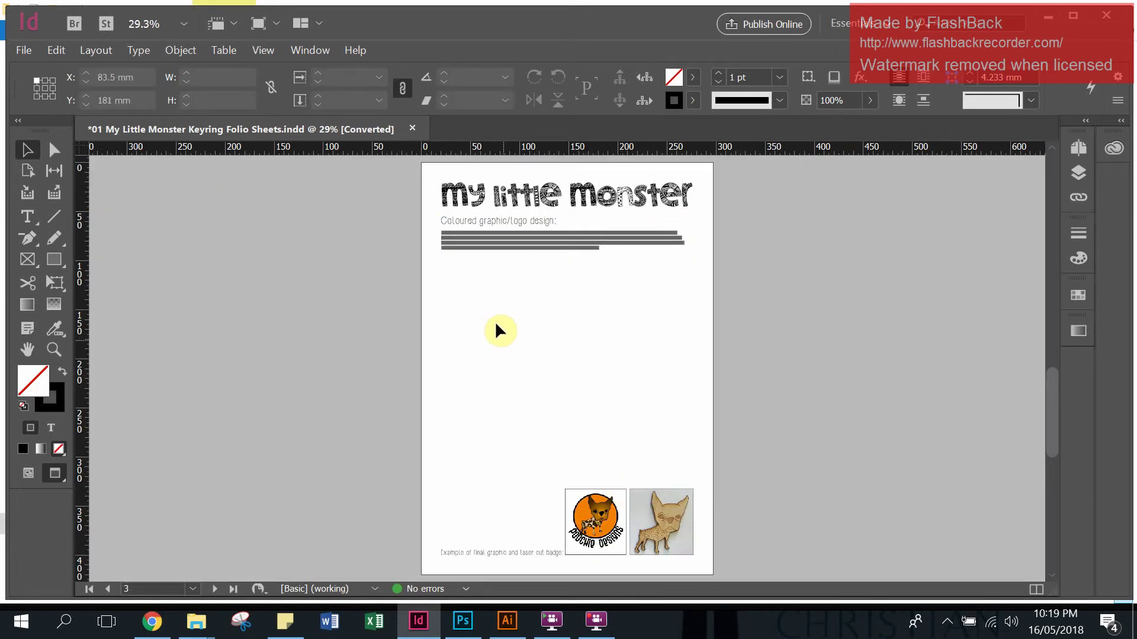
Start placing an image and browse to the Year 9 Art folder inside Student Monster Drawings 2018
left_click(26, 51)
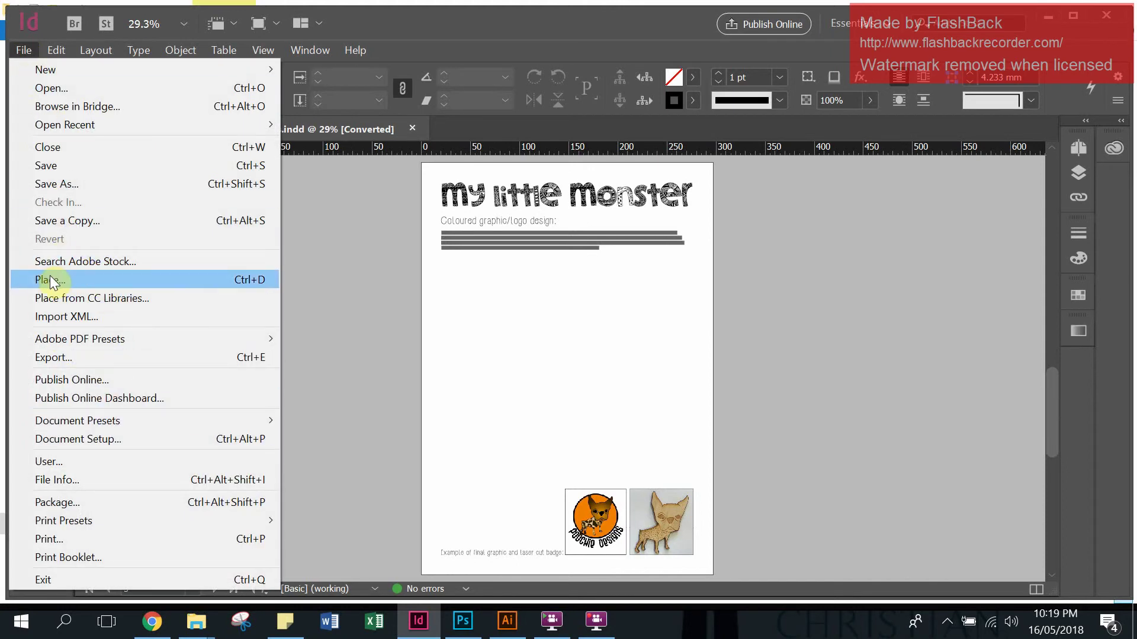
left_click(85, 282)
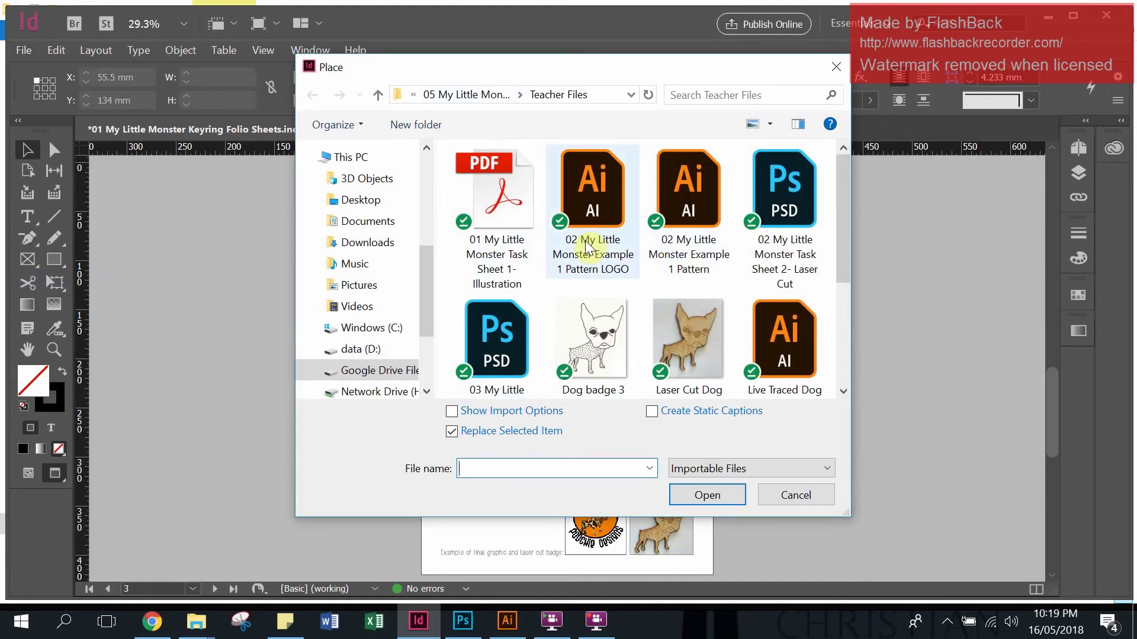
scroll(584, 242, "down", 2)
scroll(579, 242, "up", 2)
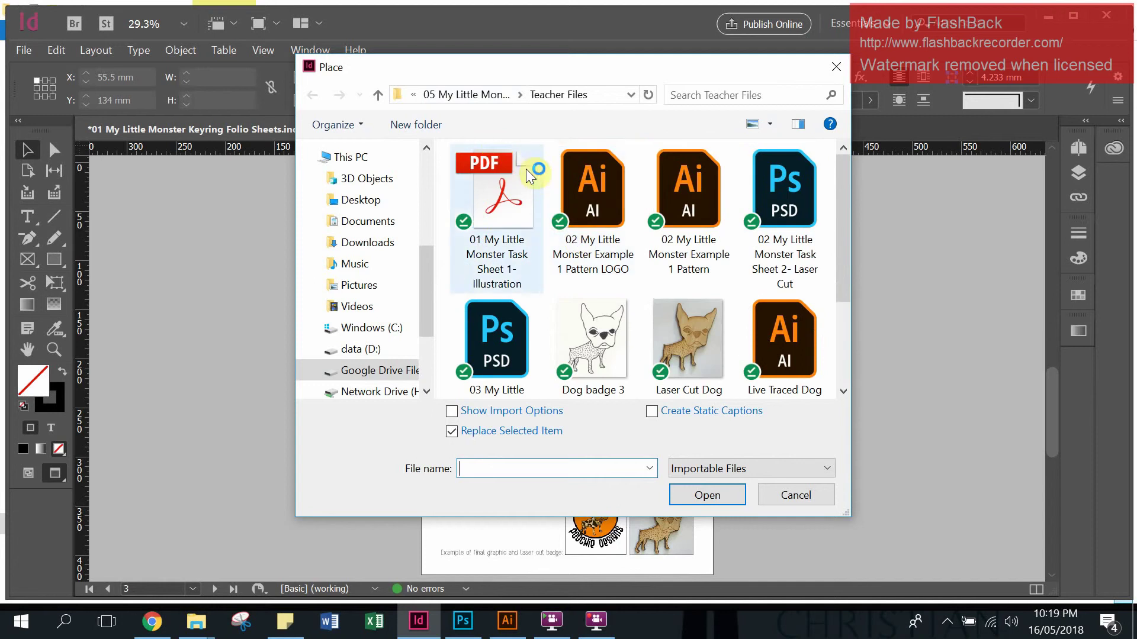
left_click(474, 96)
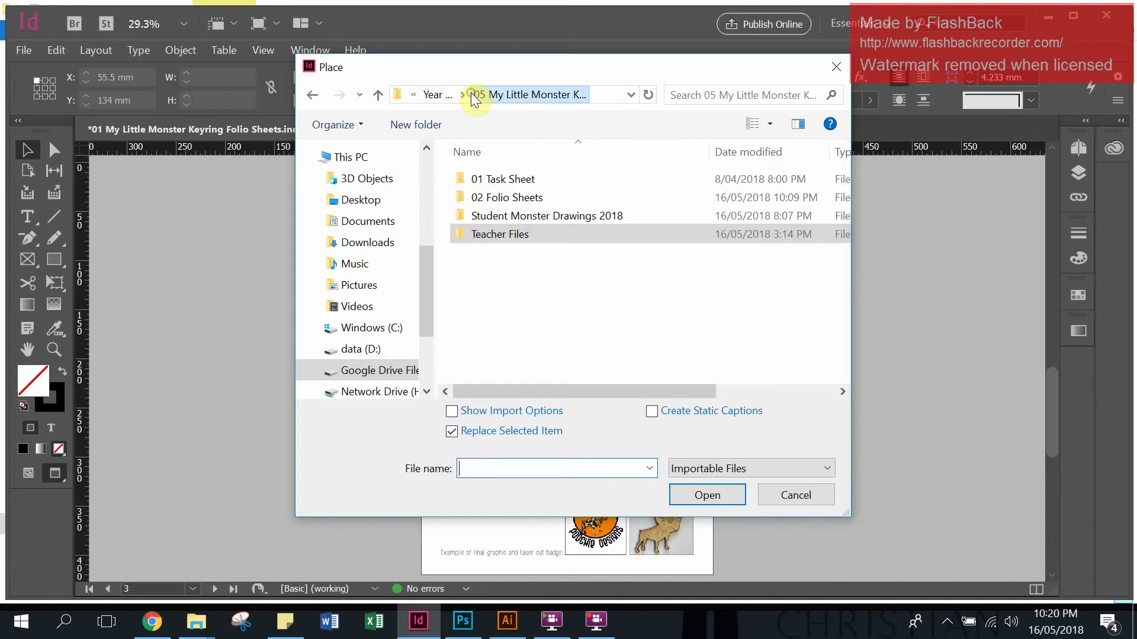
left_click(506, 216)
double_click(506, 216)
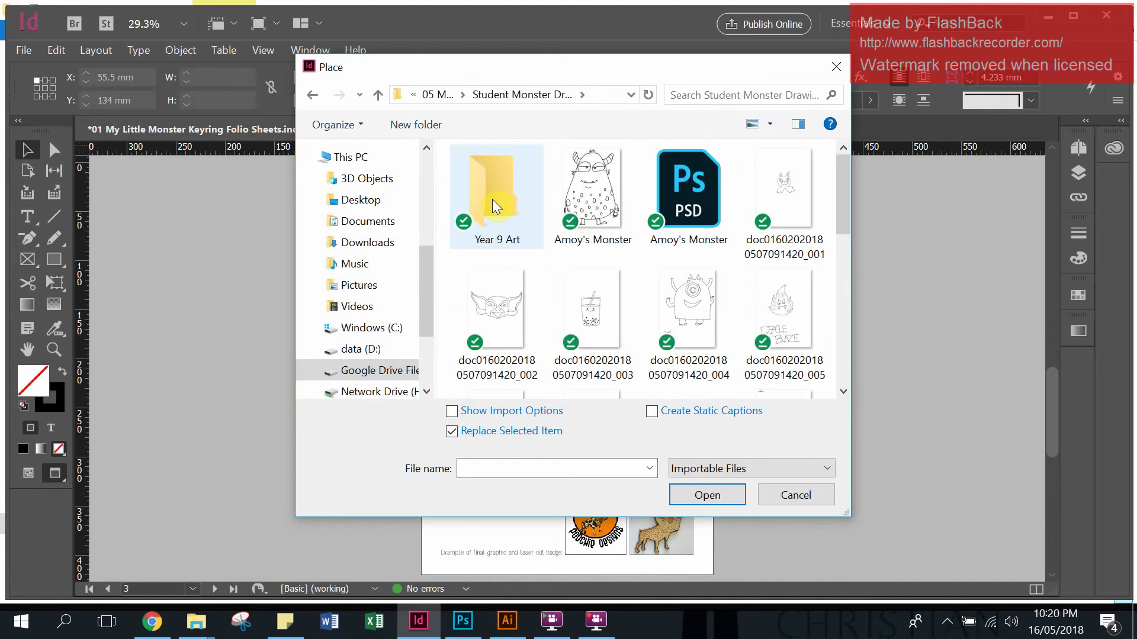
double_click(483, 189)
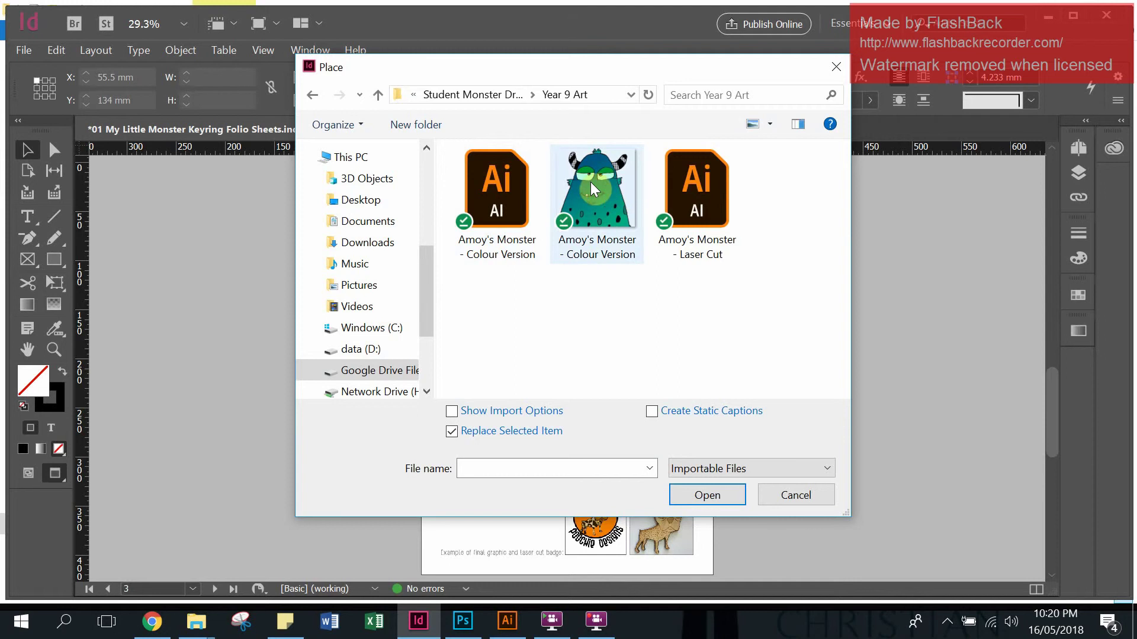
Place the coloured monster PNG below the instruction text at the page's left margin, about 62 × 87 mm
left_click(610, 220)
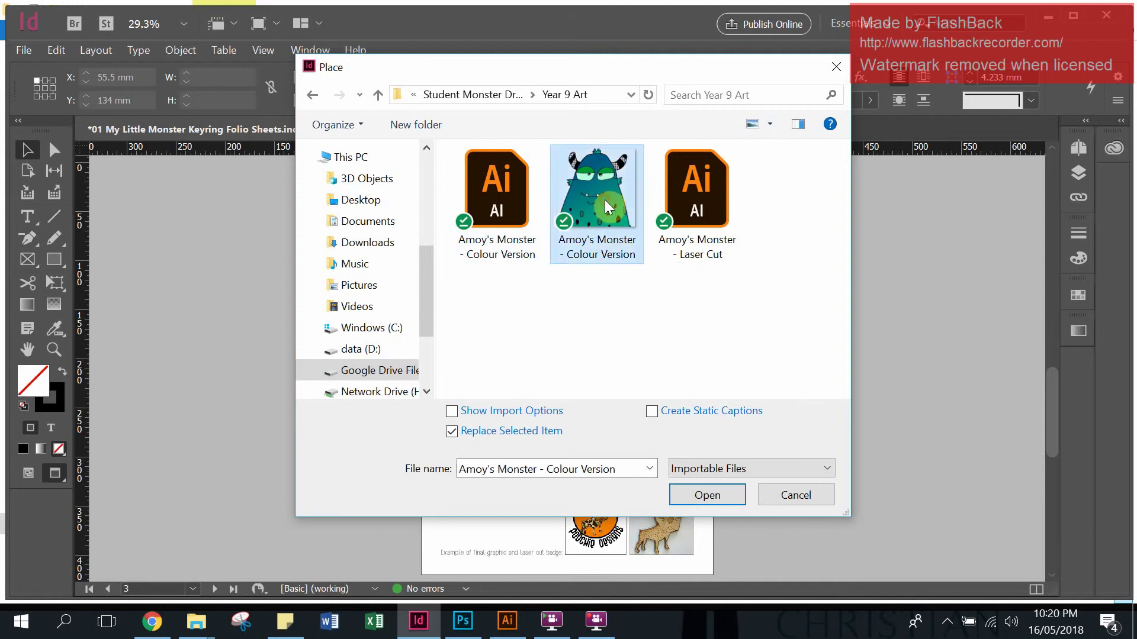
left_click(714, 499)
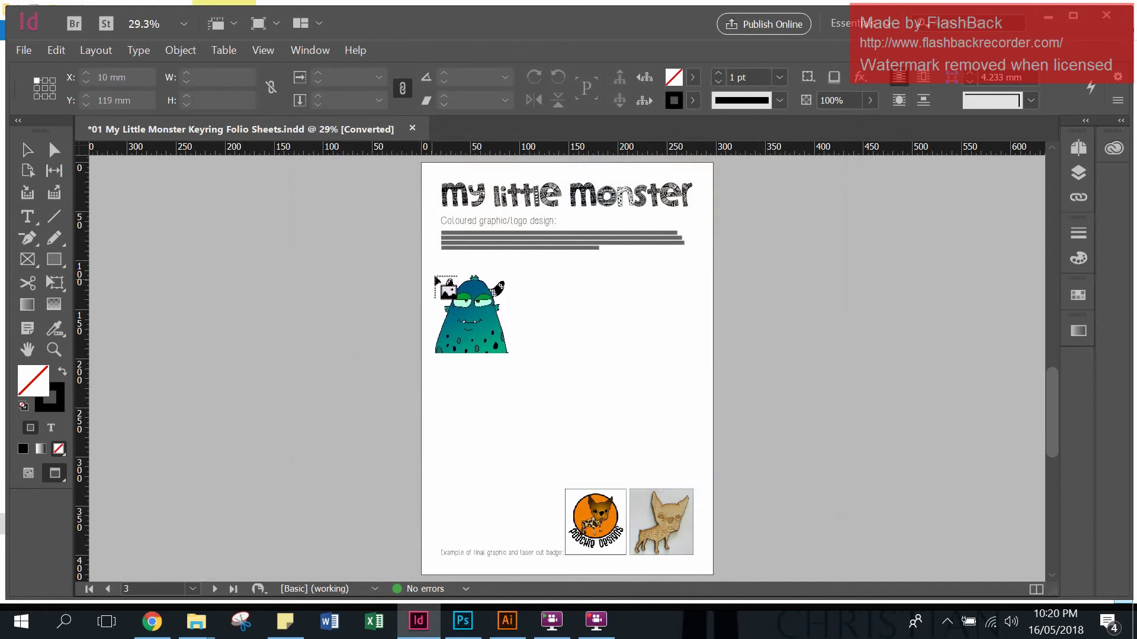
left_click(443, 260)
left_click_drag(443, 260, 520, 348)
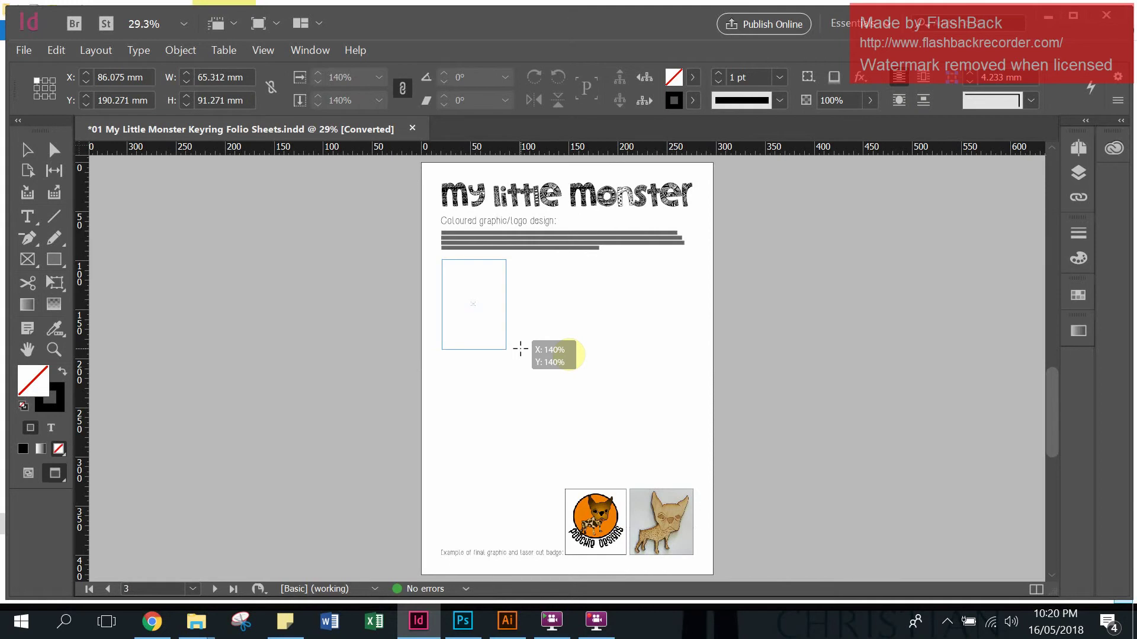
left_click_drag(520, 349, 517, 347)
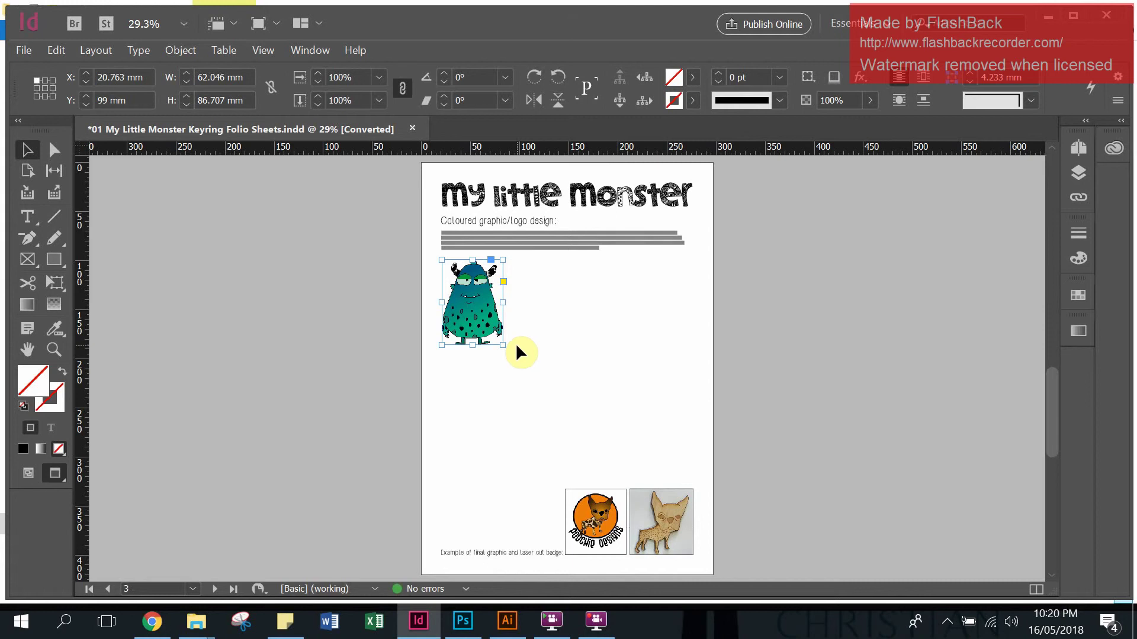
Set the placed monster image's display performance to High Quality Display
key("ctrl+equal")
key("ctrl+equal")
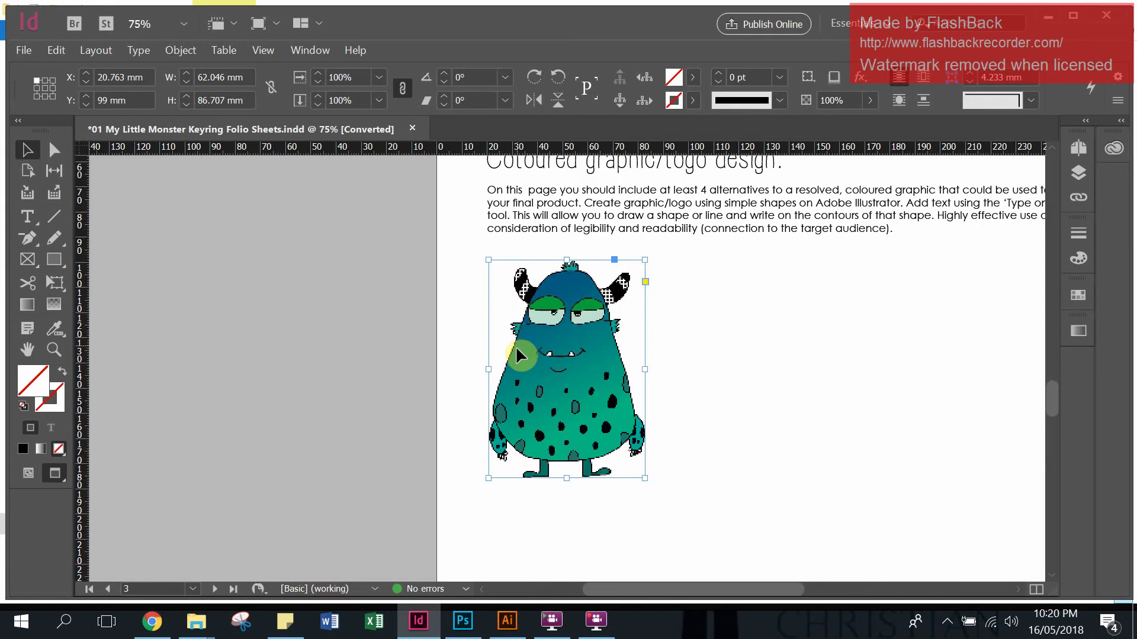
key("ctrl+equal")
key("ctrl+equal")
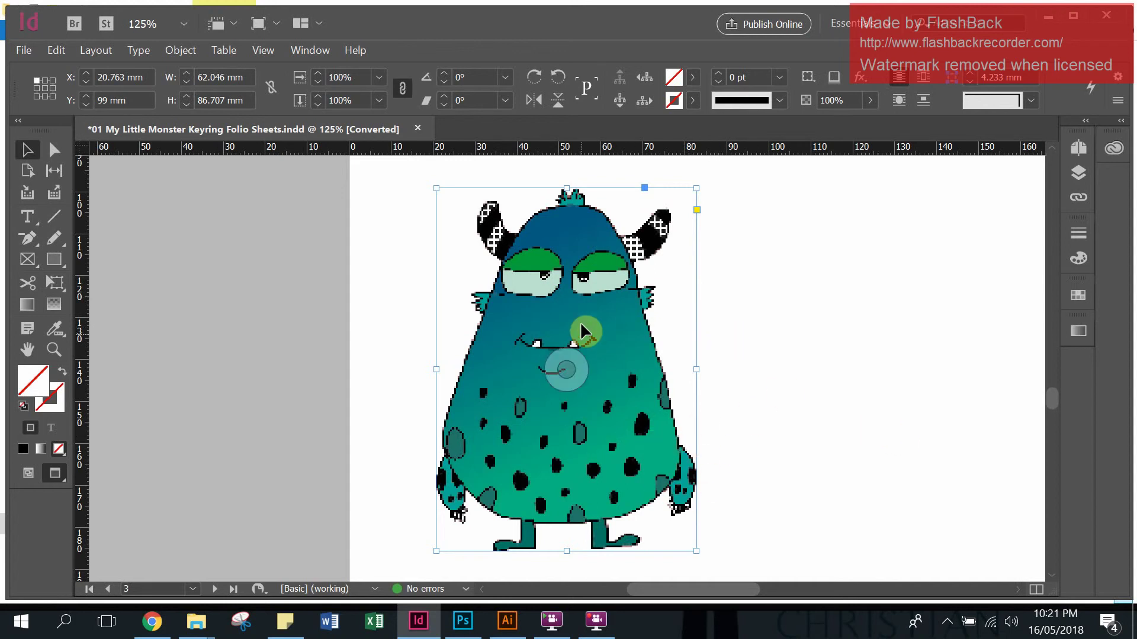
right_click(623, 357)
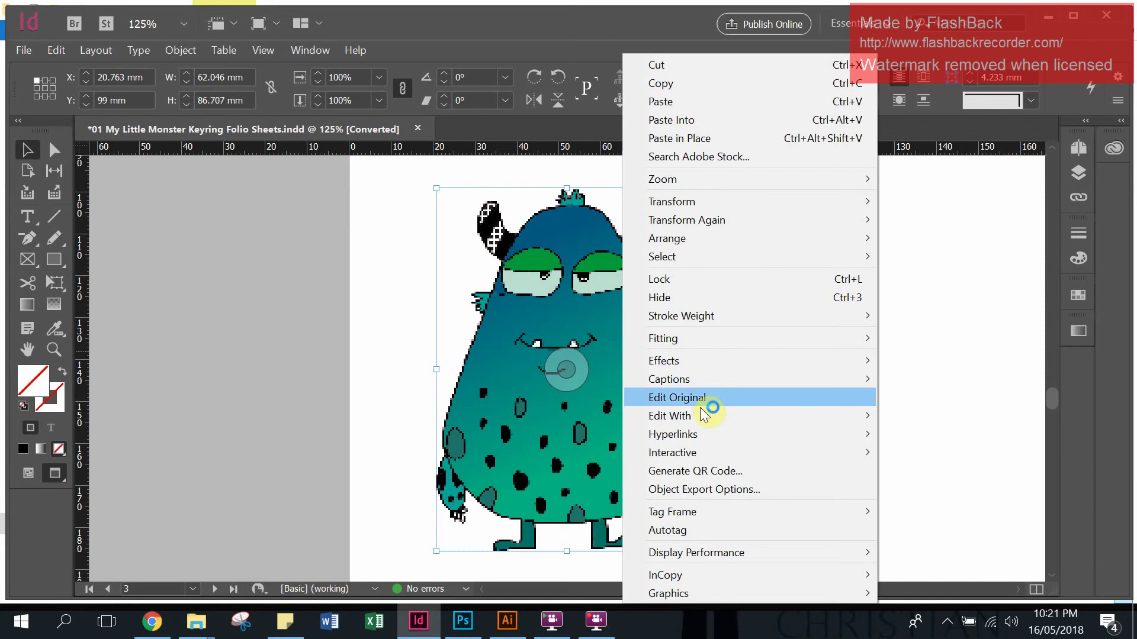
mouse_move(749, 555)
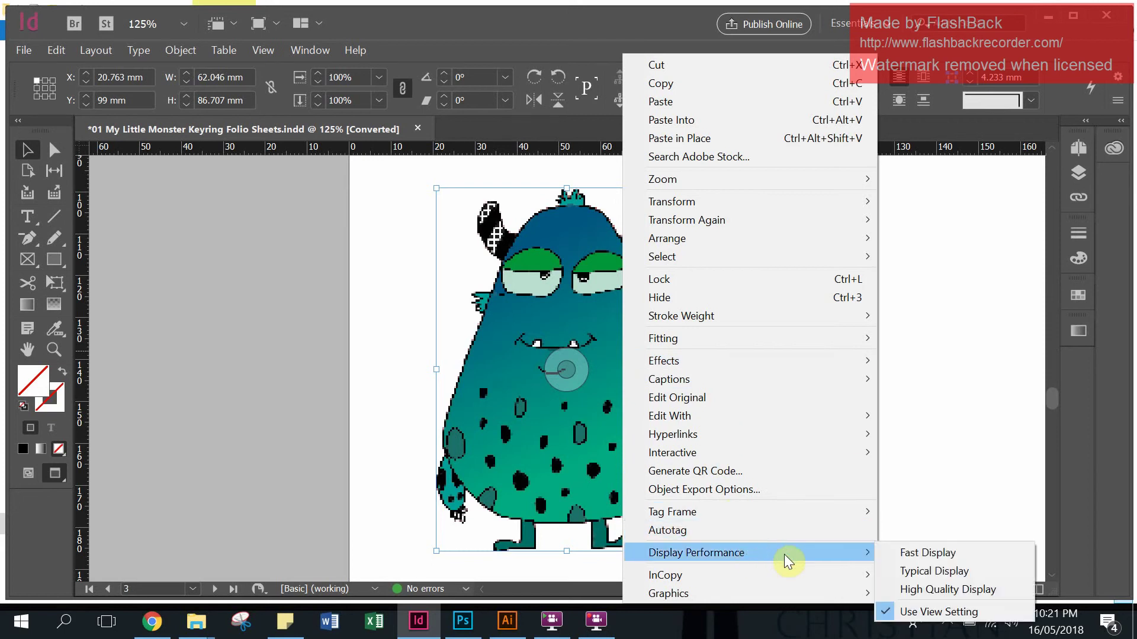
left_click(933, 592)
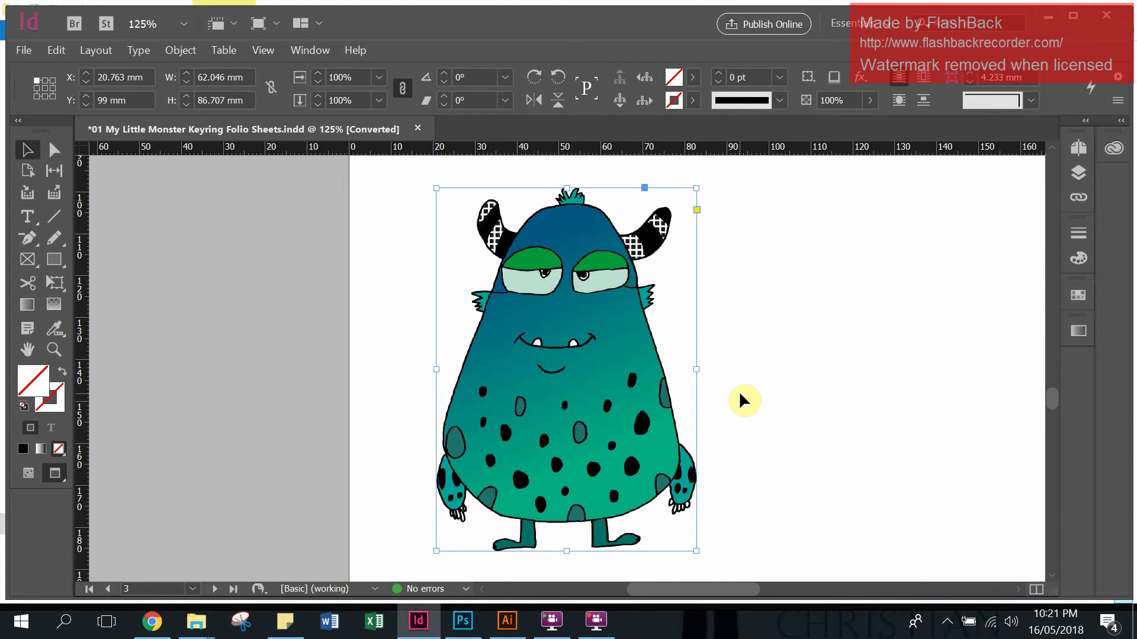
Inspect the monster's linework and colour at 300% zoom, and return to the full page view
key("ctrl+equal")
key("ctrl+equal")
key("ctrl+equal")
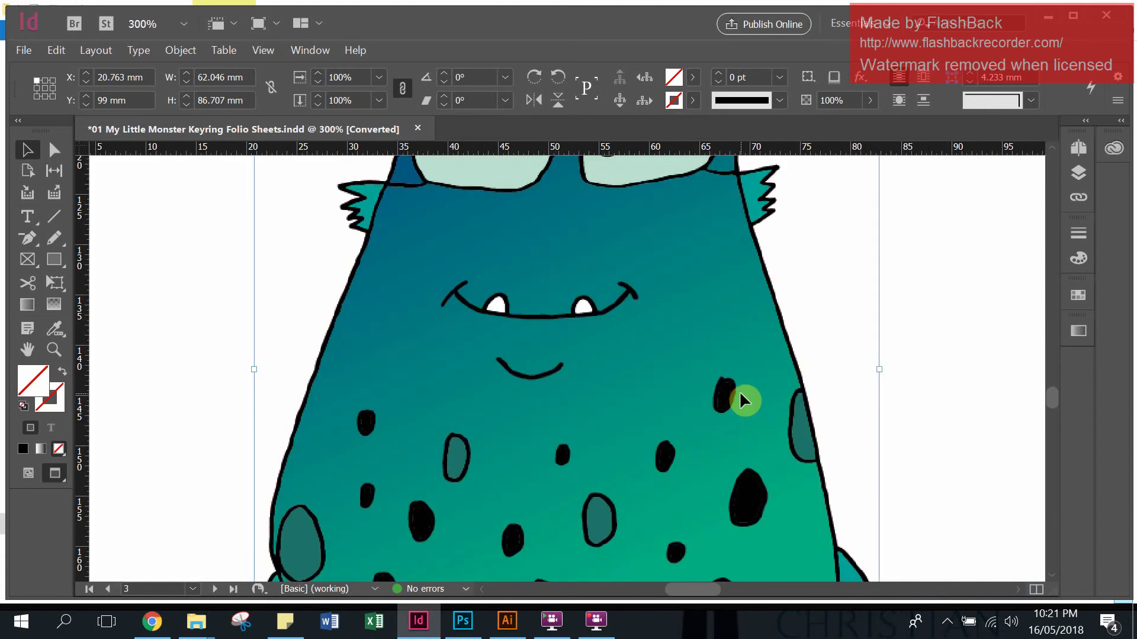
left_click(565, 368)
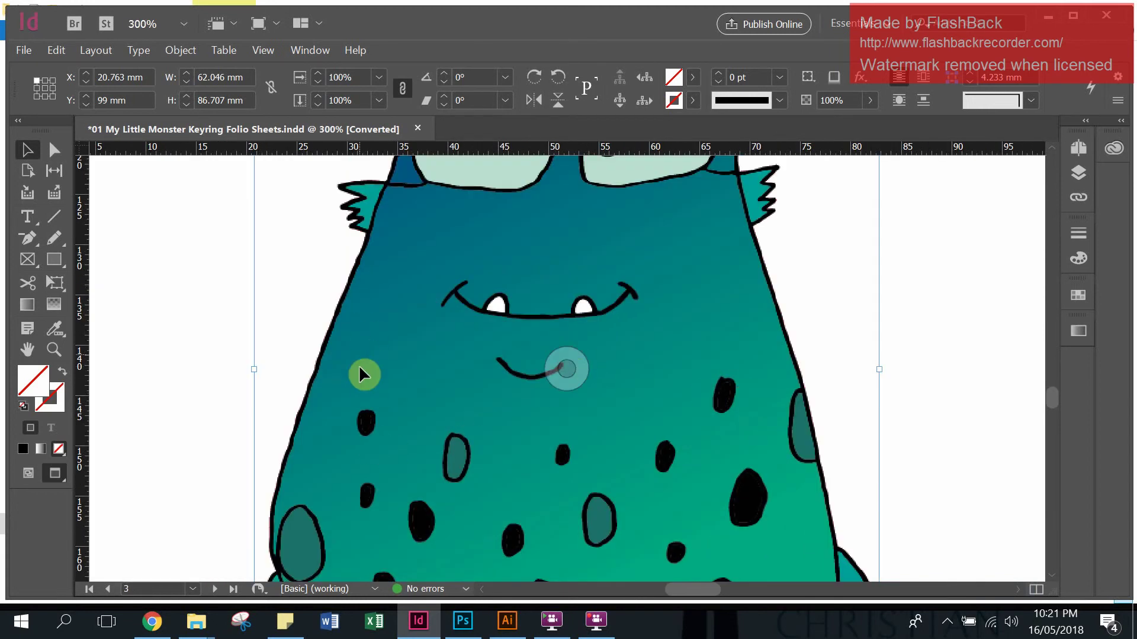
key("ctrl+minus")
key("ctrl+minus")
key("ctrl+minus")
key("ctrl+minus")
key("ctrl+minus")
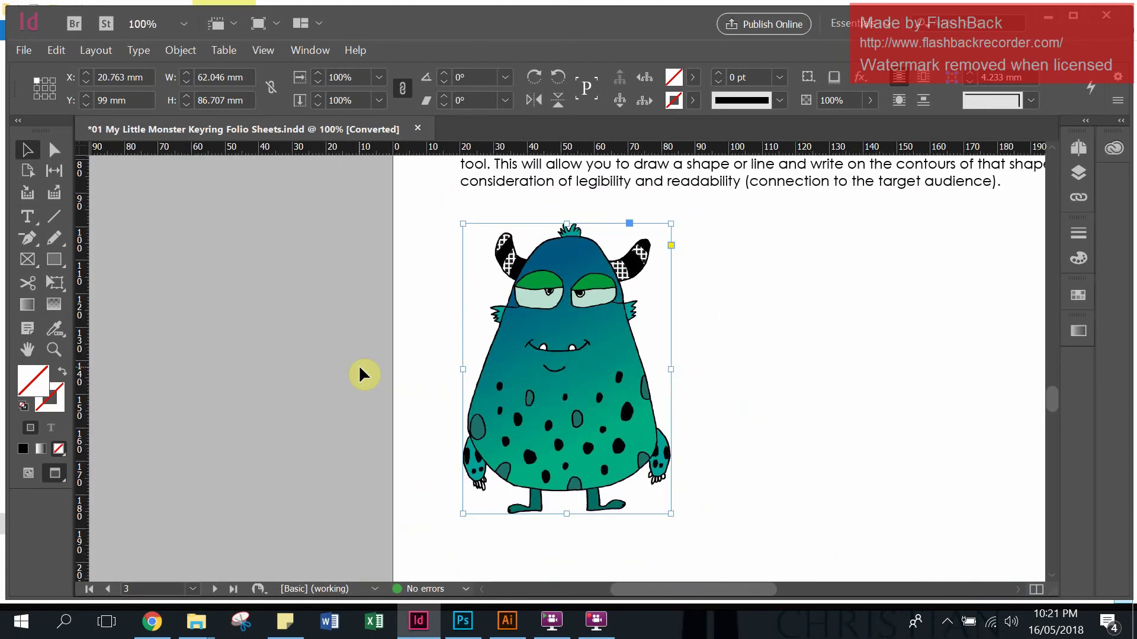
key("ctrl+minus")
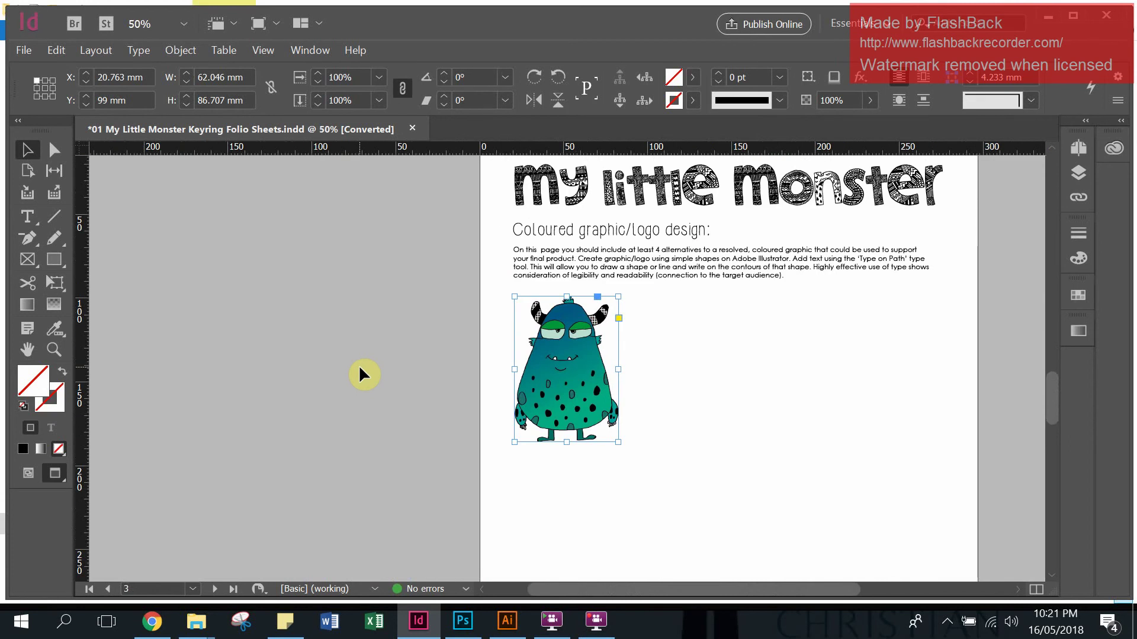
key("ctrl+0")
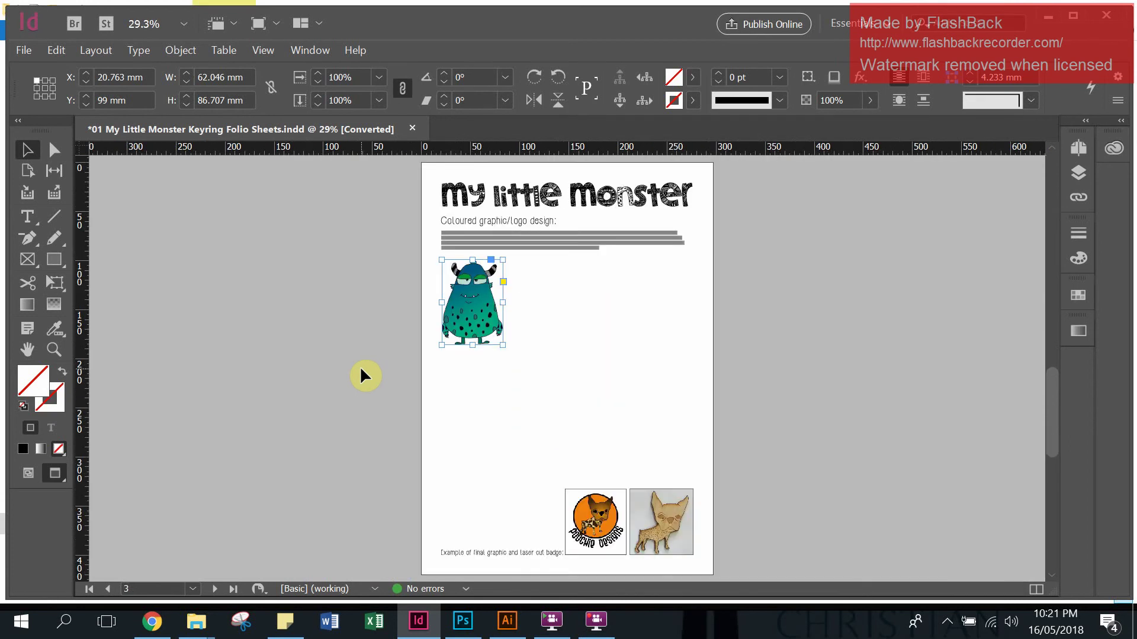
Try enlarging the monster image's frame from its lower-right corner, and undo the frame resizing
left_click_drag(503, 344, 534, 414)
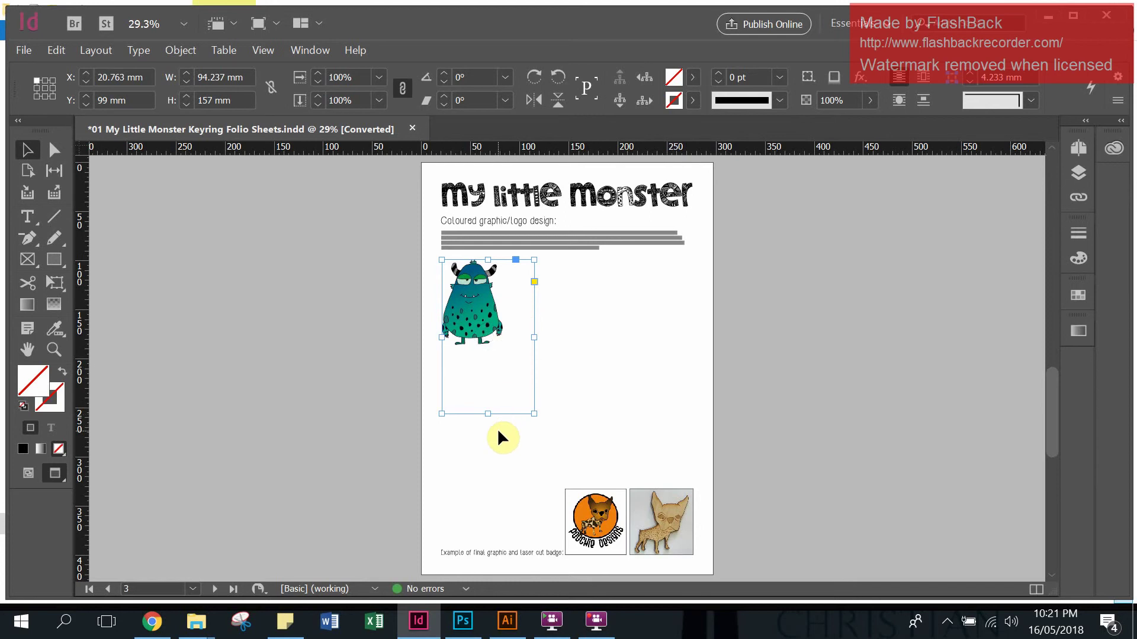
key("ctrl+z")
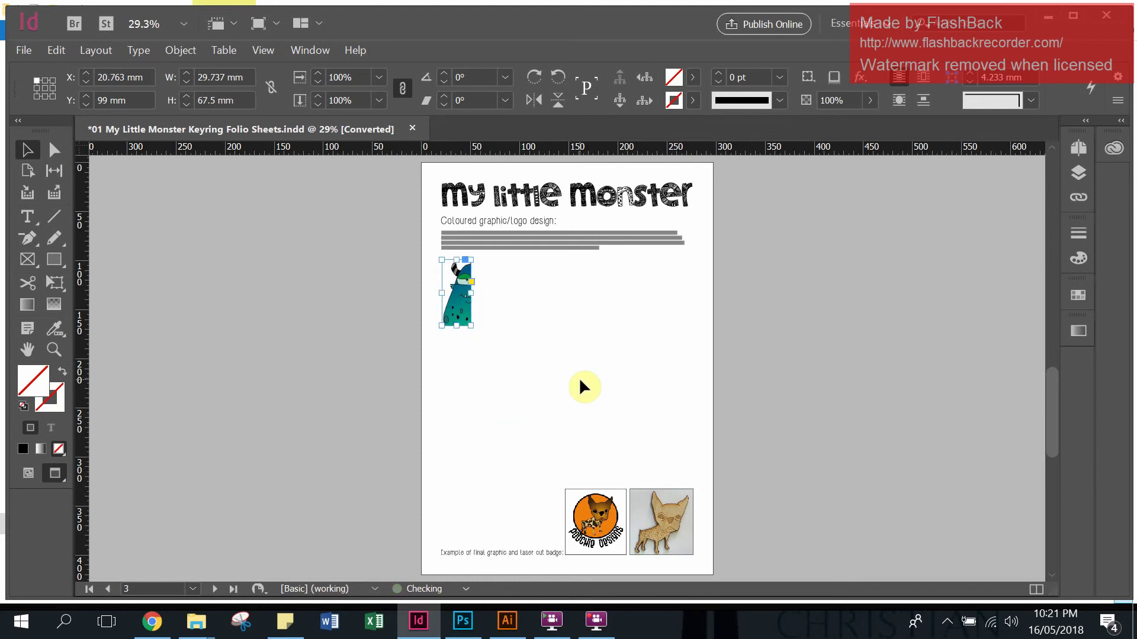
key("ctrl+z")
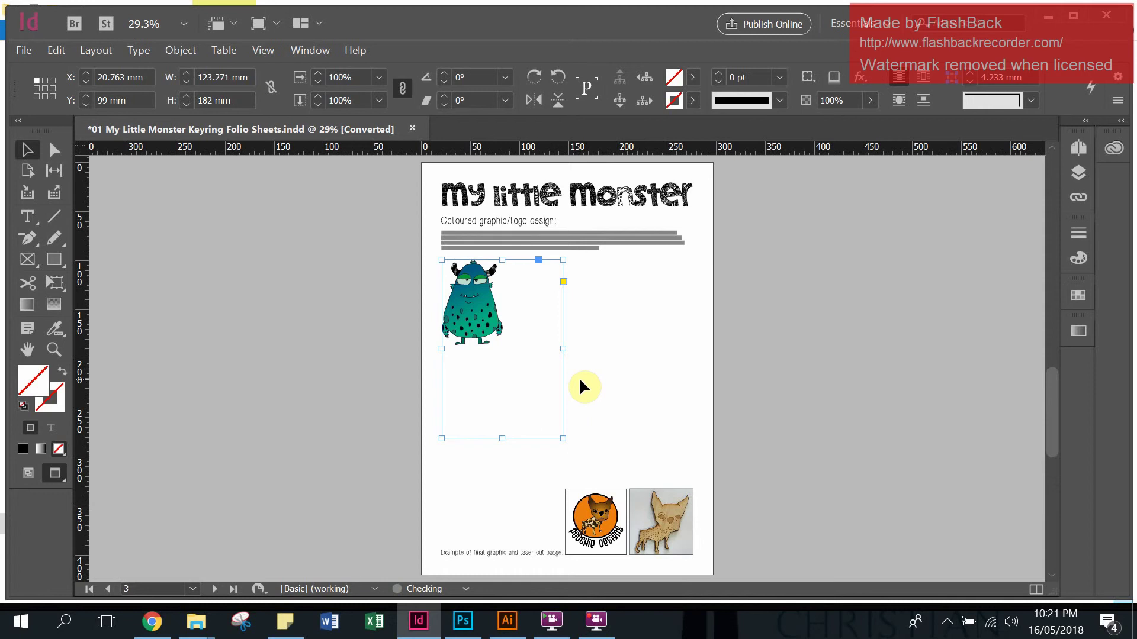
key("ctrl+z")
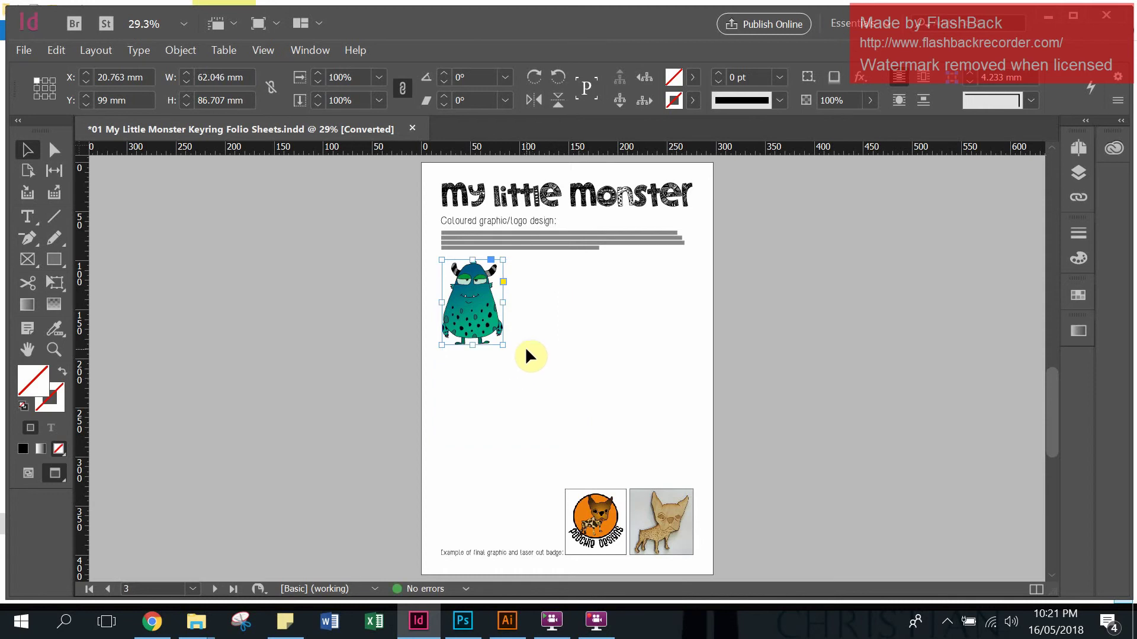
With the monster image selected, customise the control panel by hiding the Transform X-Y-W-H, Transform Scale Rotate and Distribute controls
key("ctrl+equal")
key("ctrl+equal")
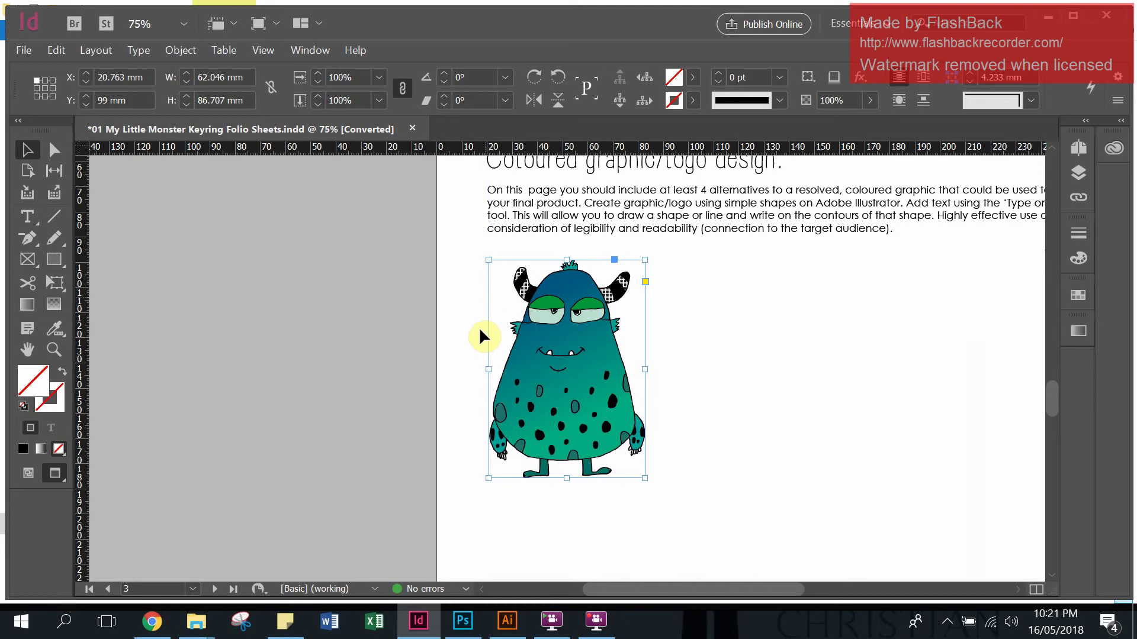
left_click(393, 446)
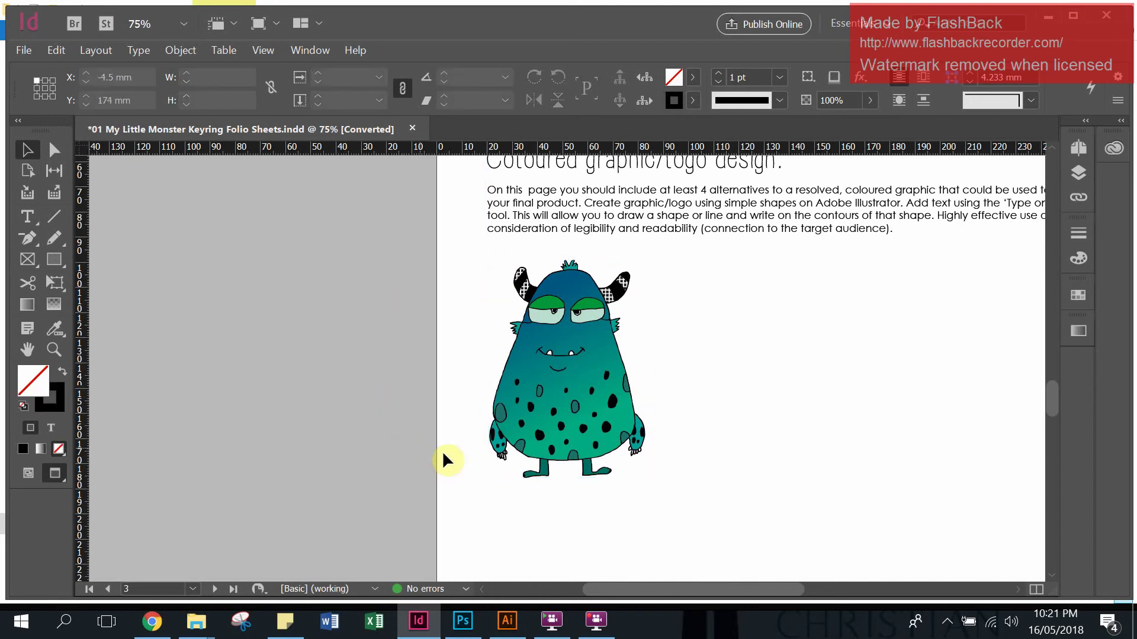
left_click(616, 425)
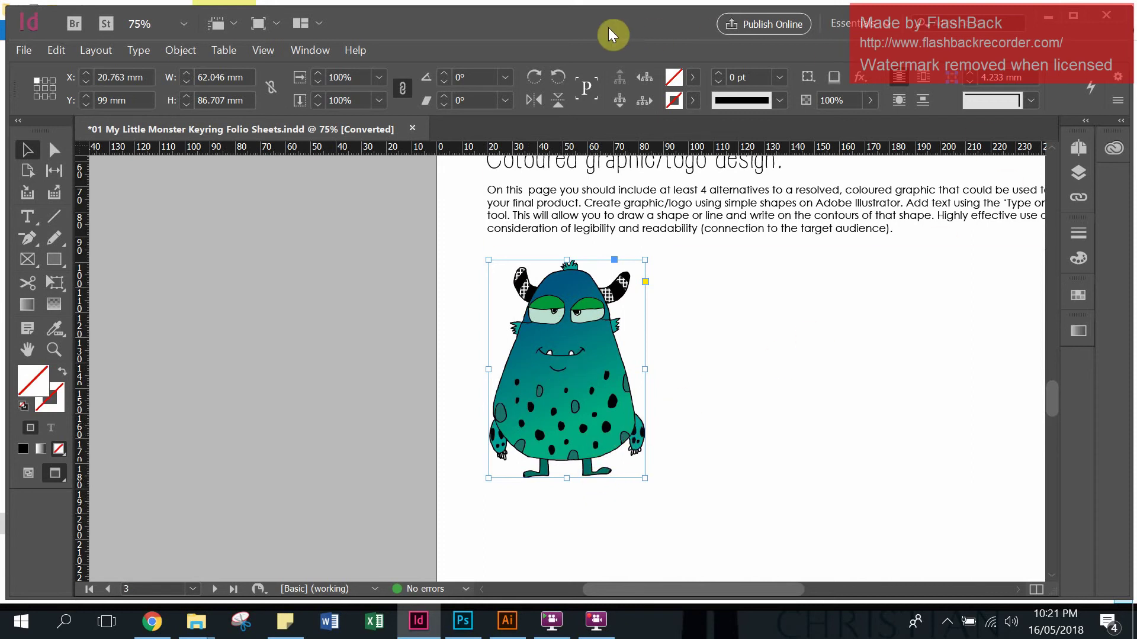
left_click_drag(613, 36, 417, 224)
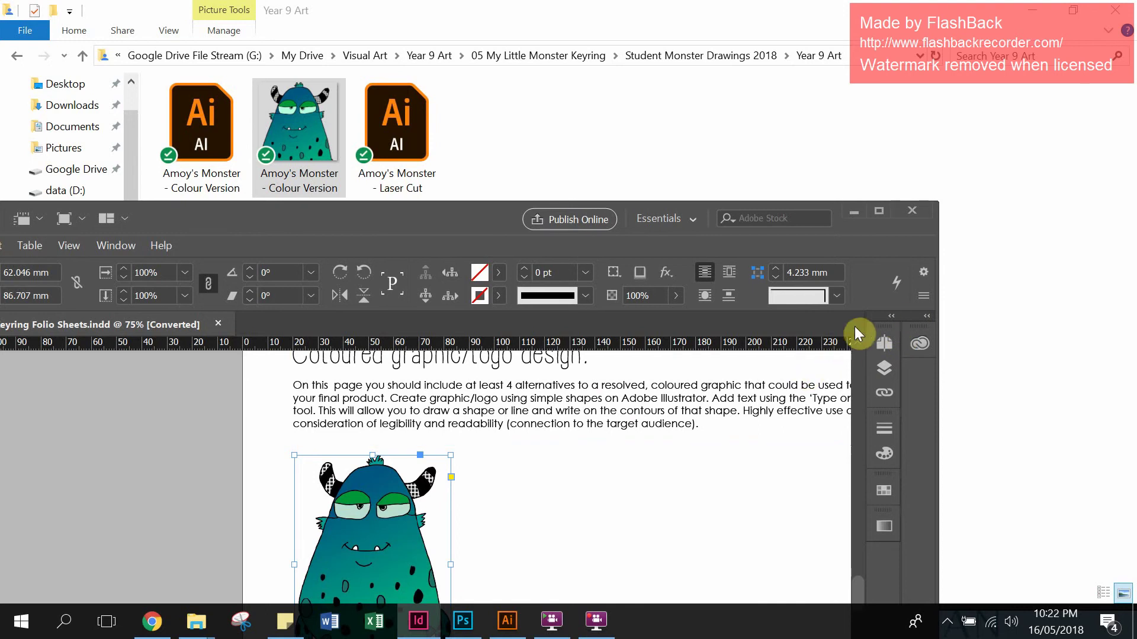
left_click(923, 274)
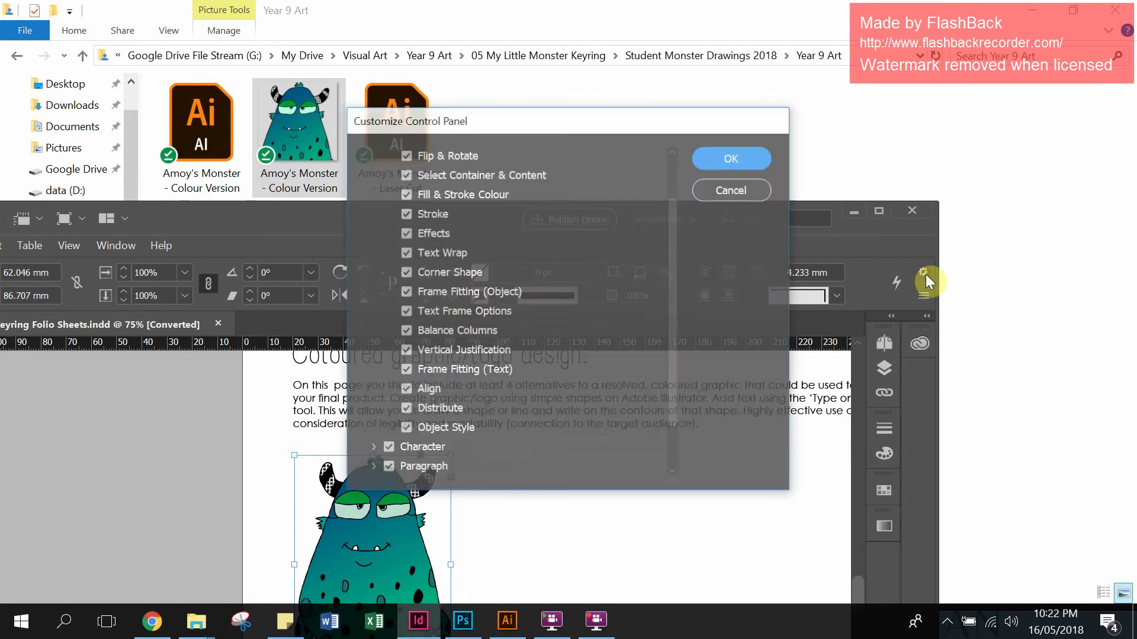
scroll(441, 230, "up", 3)
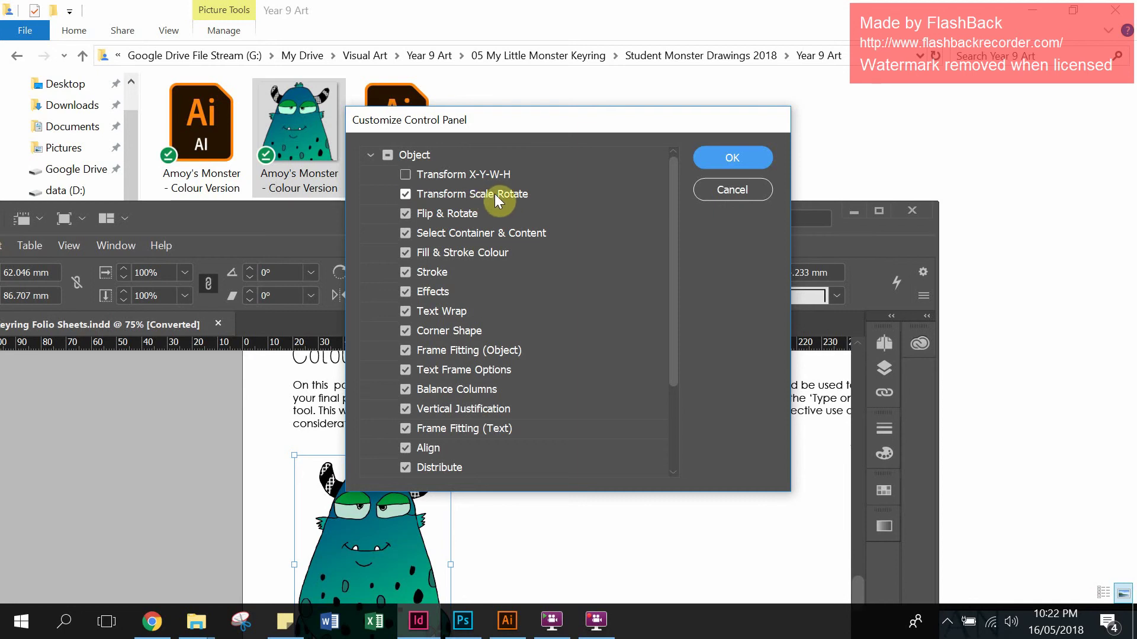
left_click(408, 194)
left_click_drag(672, 265, 672, 302)
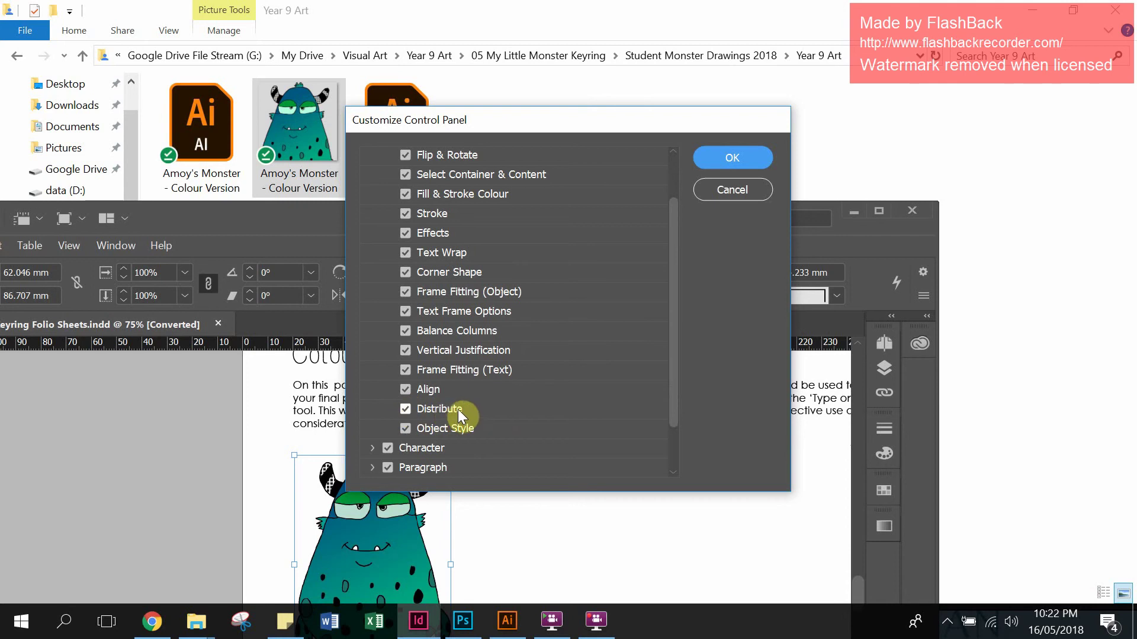
left_click(407, 409)
left_click_drag(675, 419, 678, 408)
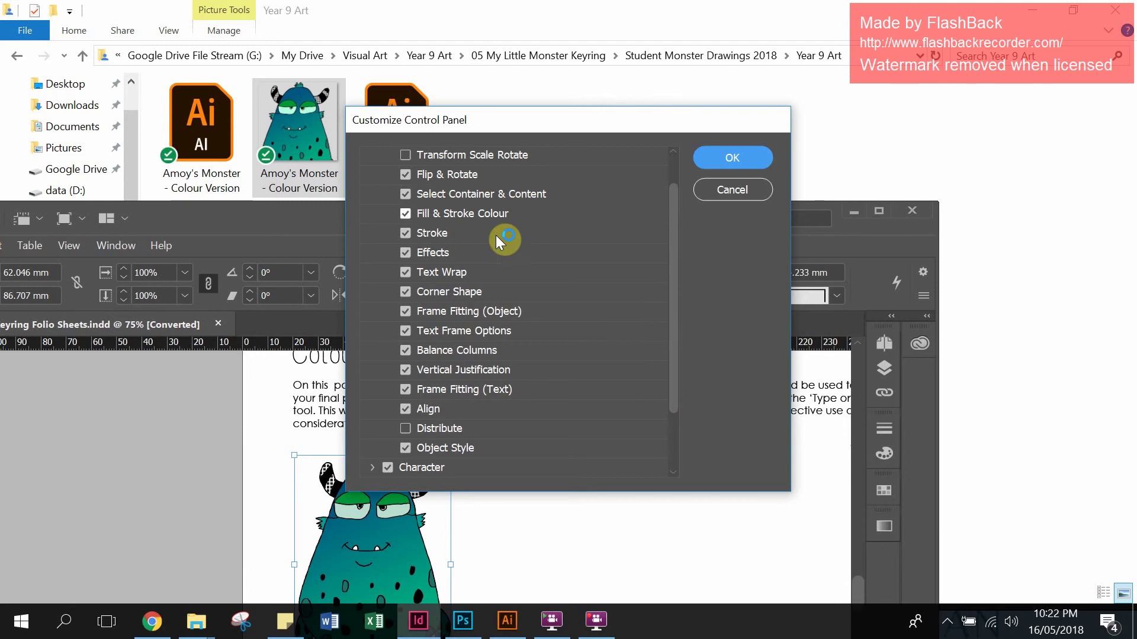
left_click_drag(673, 332, 674, 318)
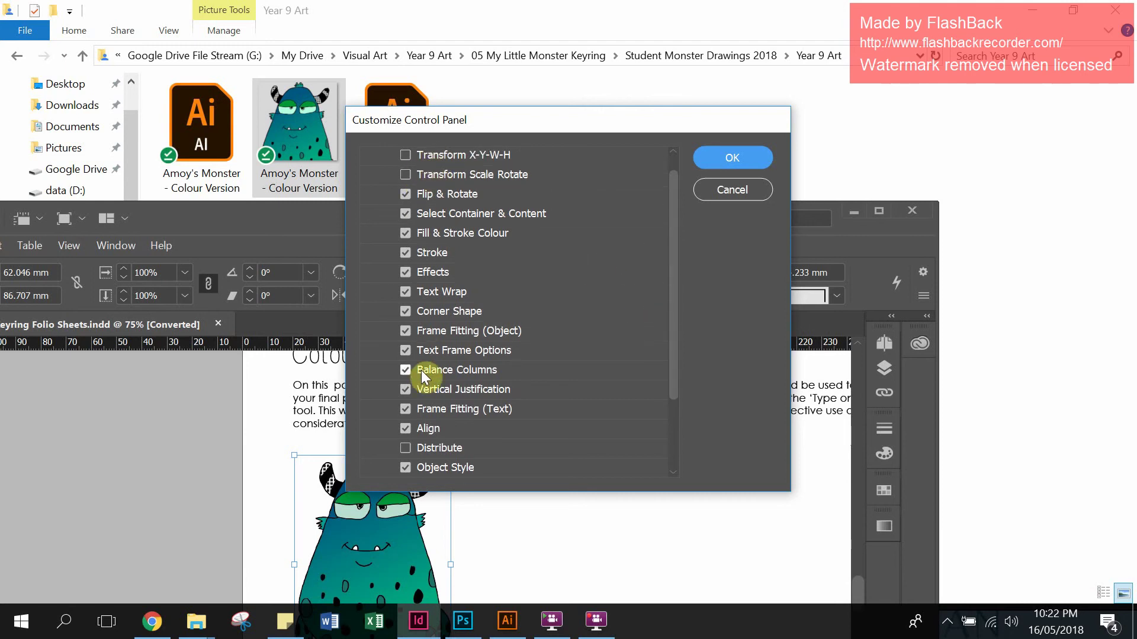
left_click(433, 450)
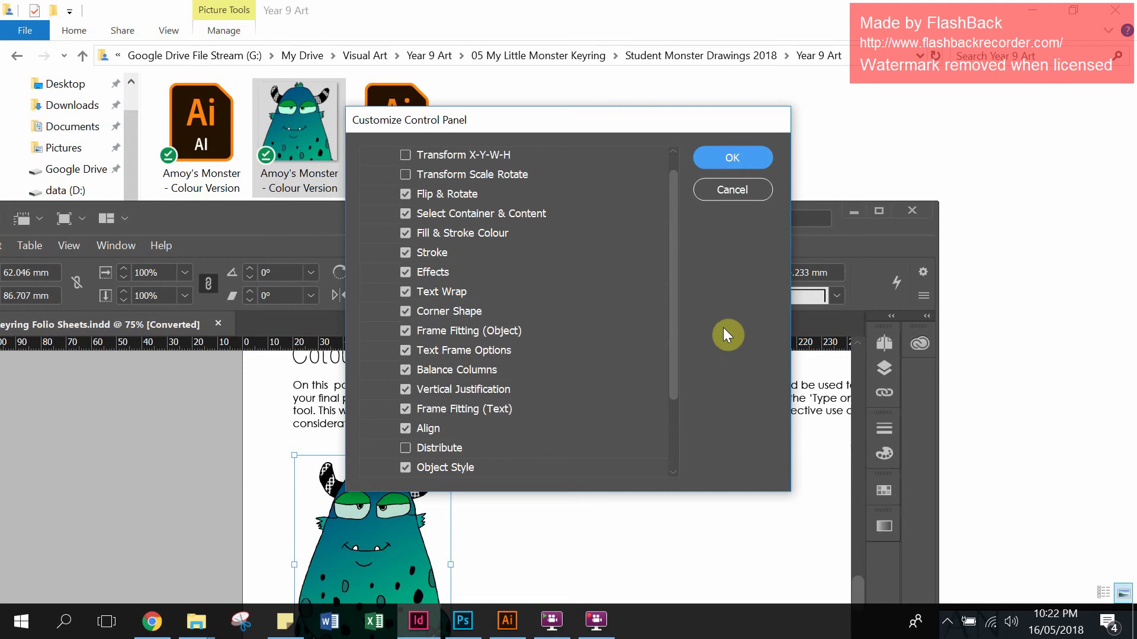
left_click(732, 159)
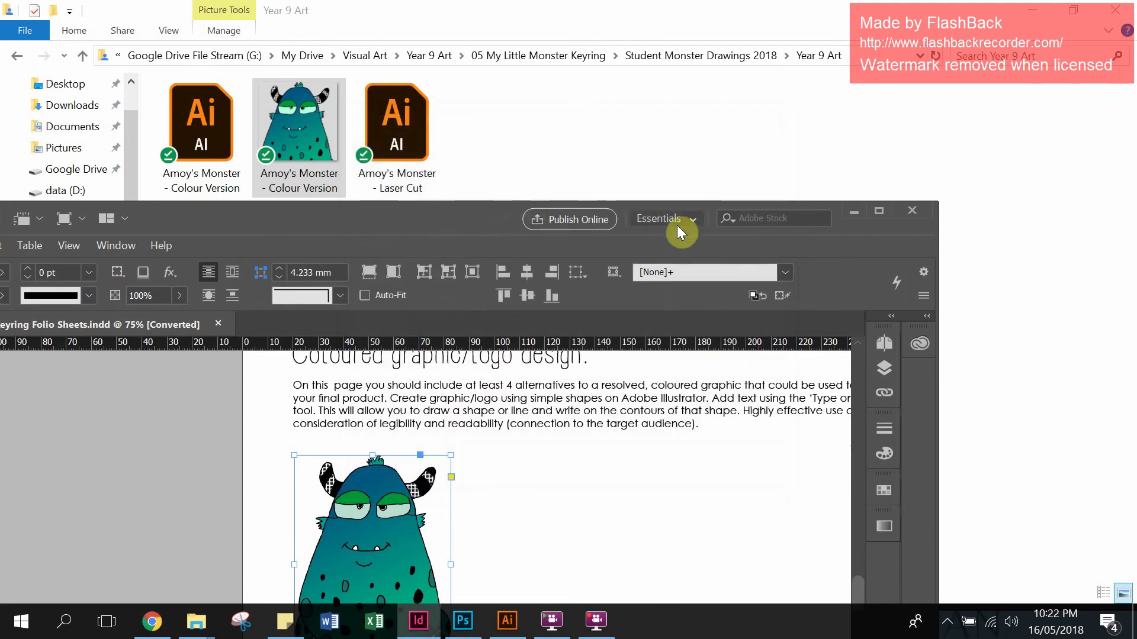
Restore the program window to full size and turn on Auto-Fit for the monster image
double_click(444, 223)
double_click(672, 7)
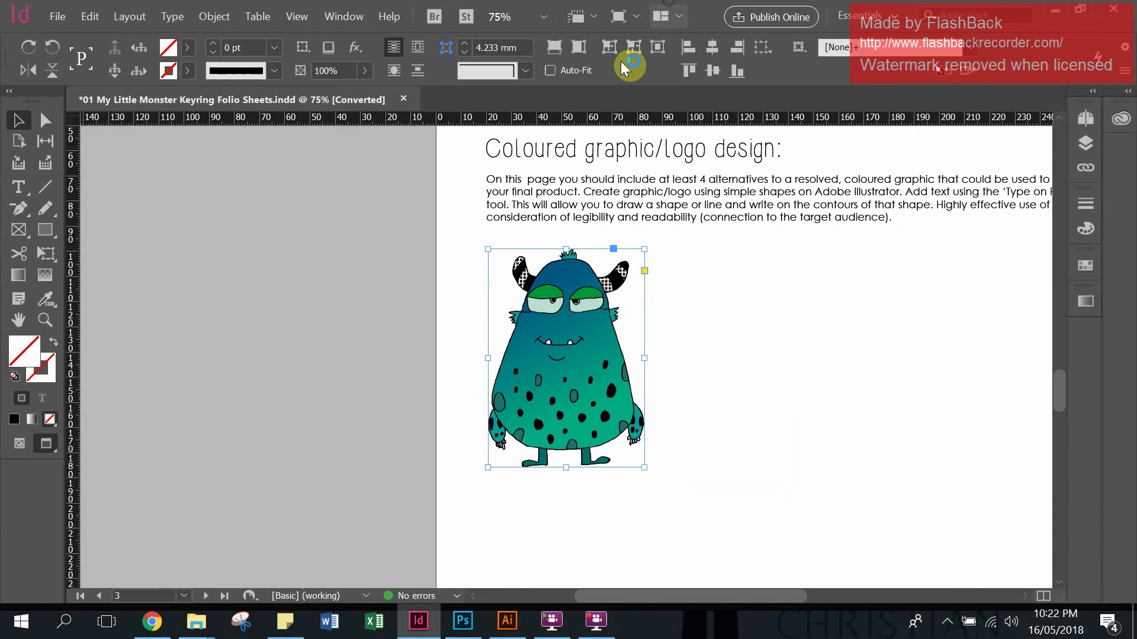
left_click(723, 337)
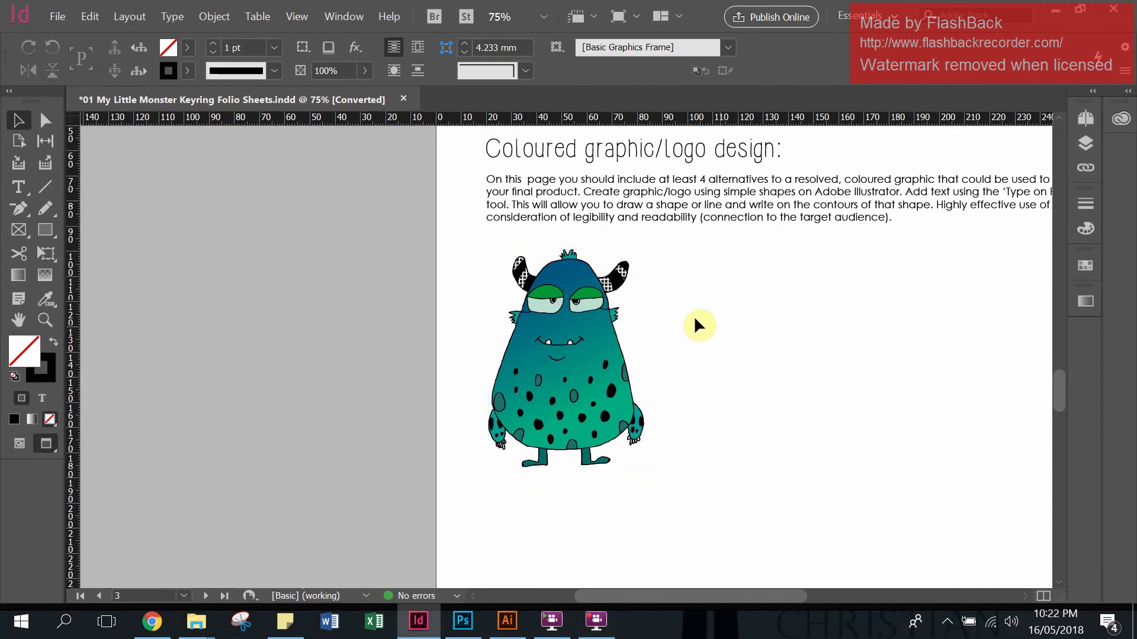
left_click(640, 338)
left_click(599, 330)
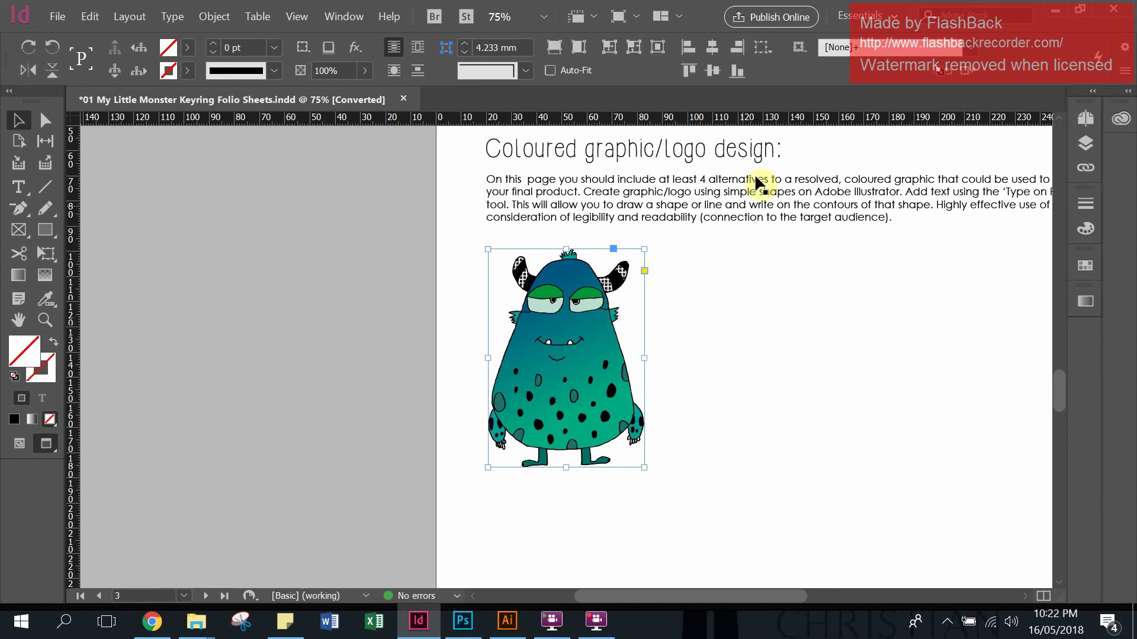
left_click(550, 71)
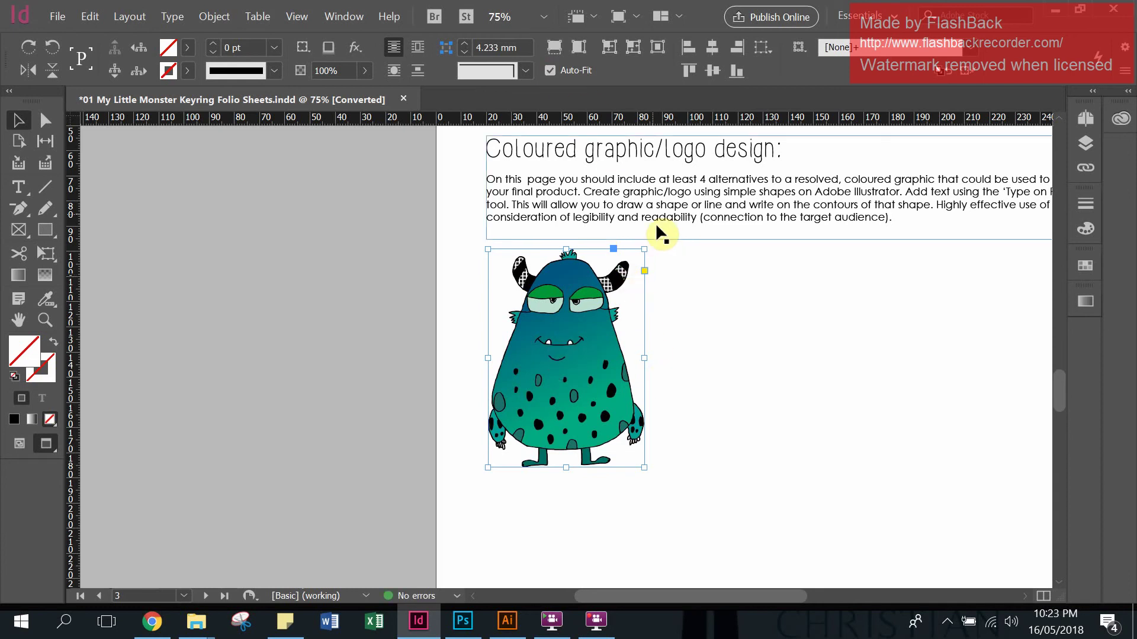
Enlarge the auto-fitted monster image slightly from its lower-right corner in the full page view, and deselect it
left_click(696, 326)
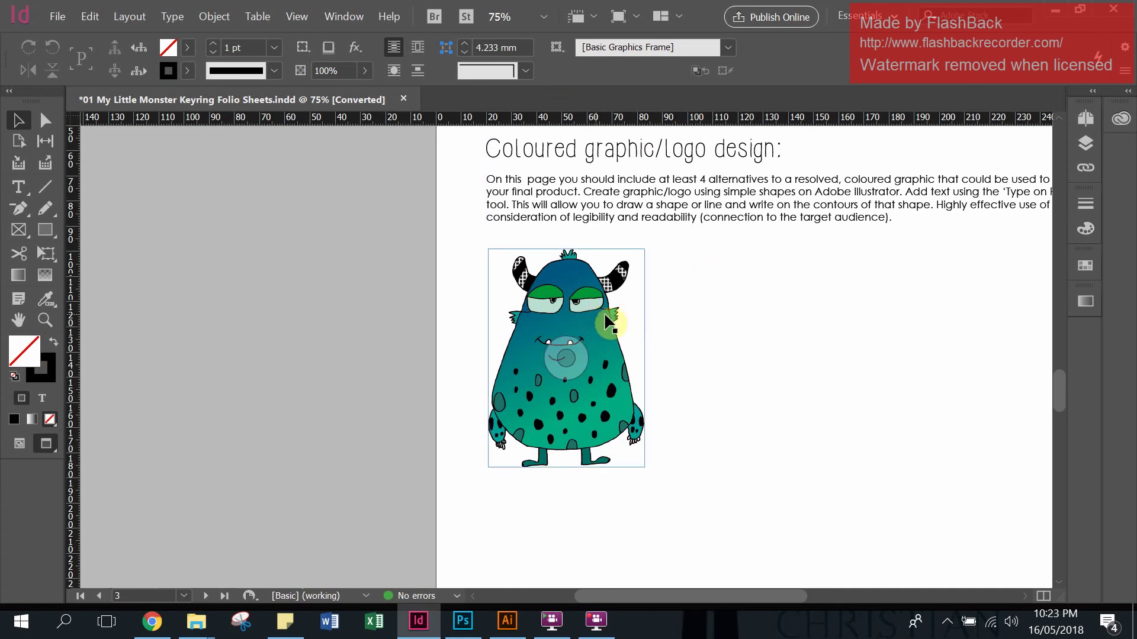
left_click(566, 357)
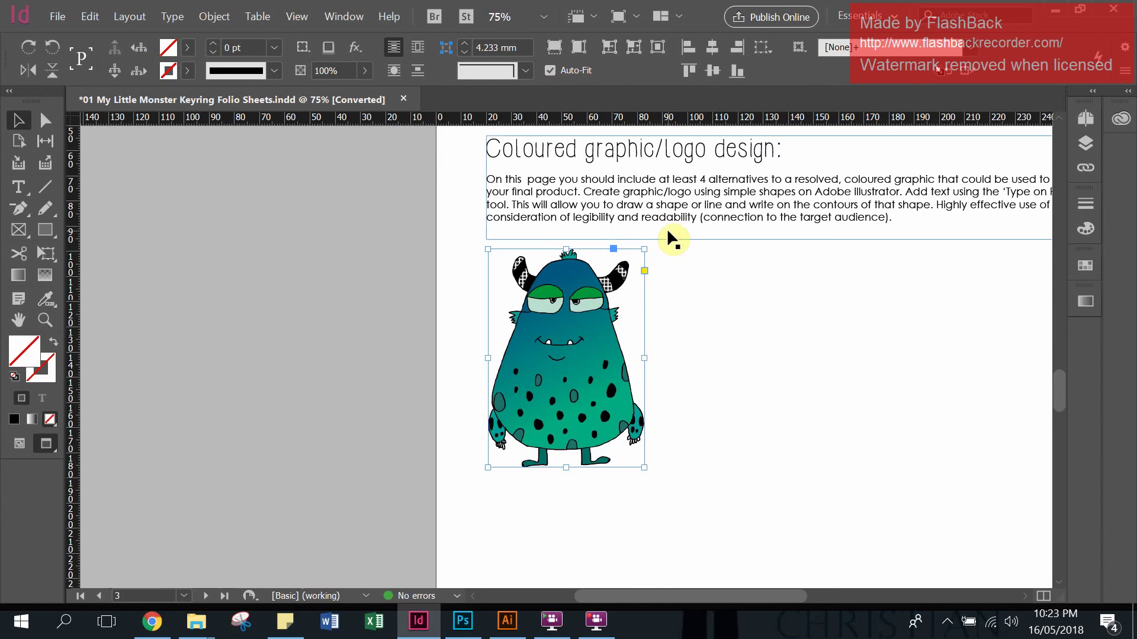
key("ctrl+0")
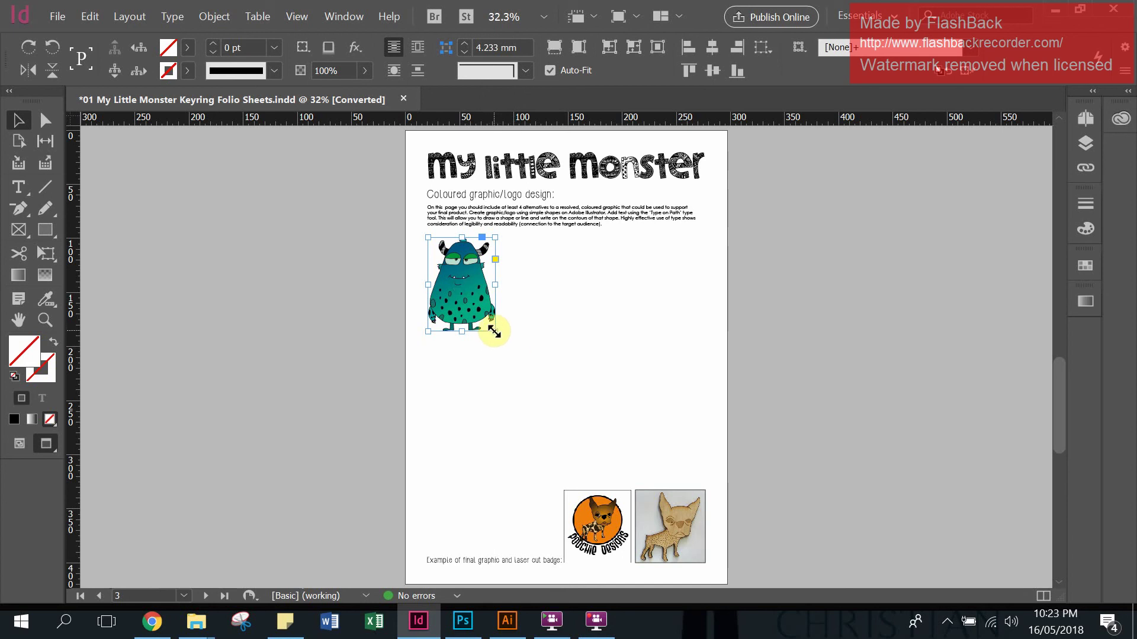
mouse_move(495, 331)
left_mouse_down()
mouse_move(578, 439)
mouse_move(533, 450)
mouse_move(489, 324)
mouse_move(515, 371)
mouse_move(619, 468)
mouse_move(620, 507)
mouse_move(557, 394)
mouse_move(498, 337)
left_mouse_up()
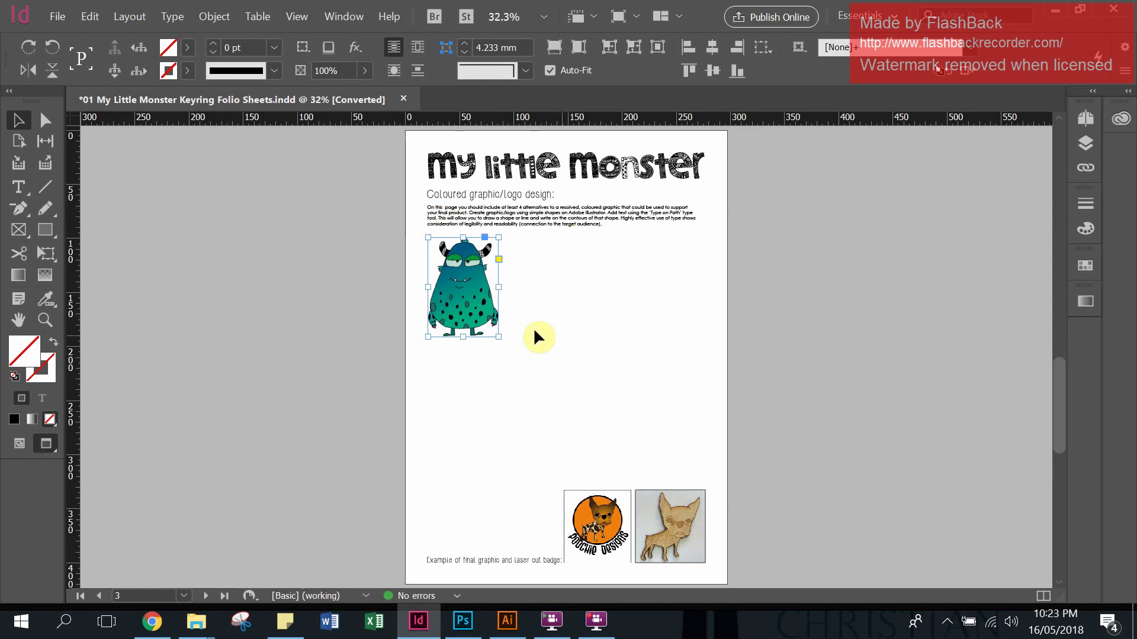
left_click(527, 353)
left_click(467, 315)
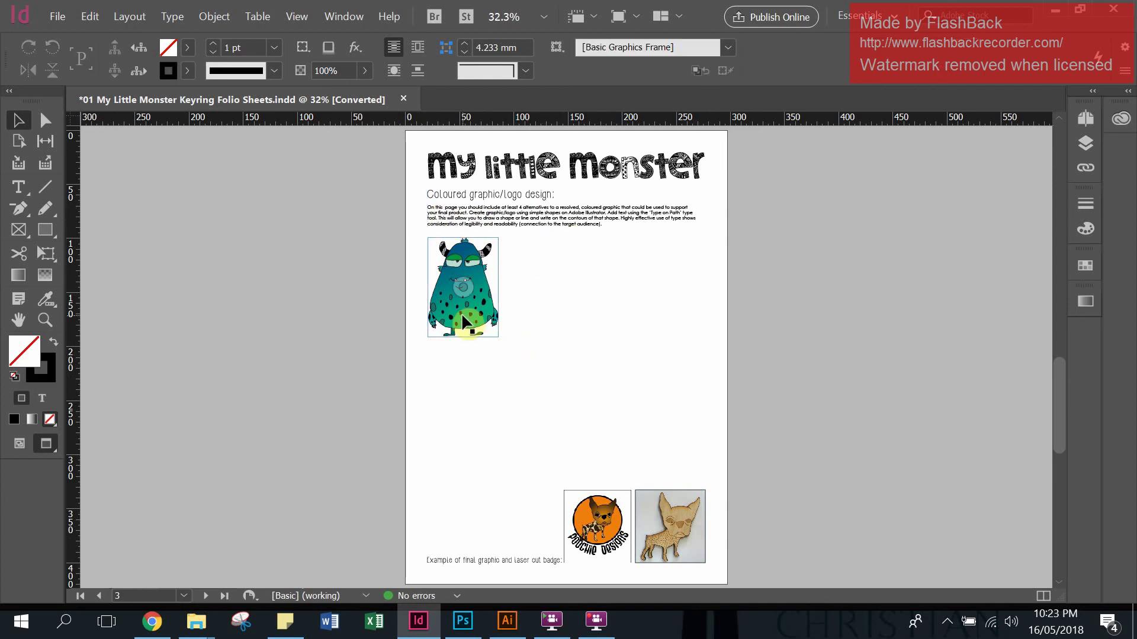
left_click(568, 304)
left_click(474, 327)
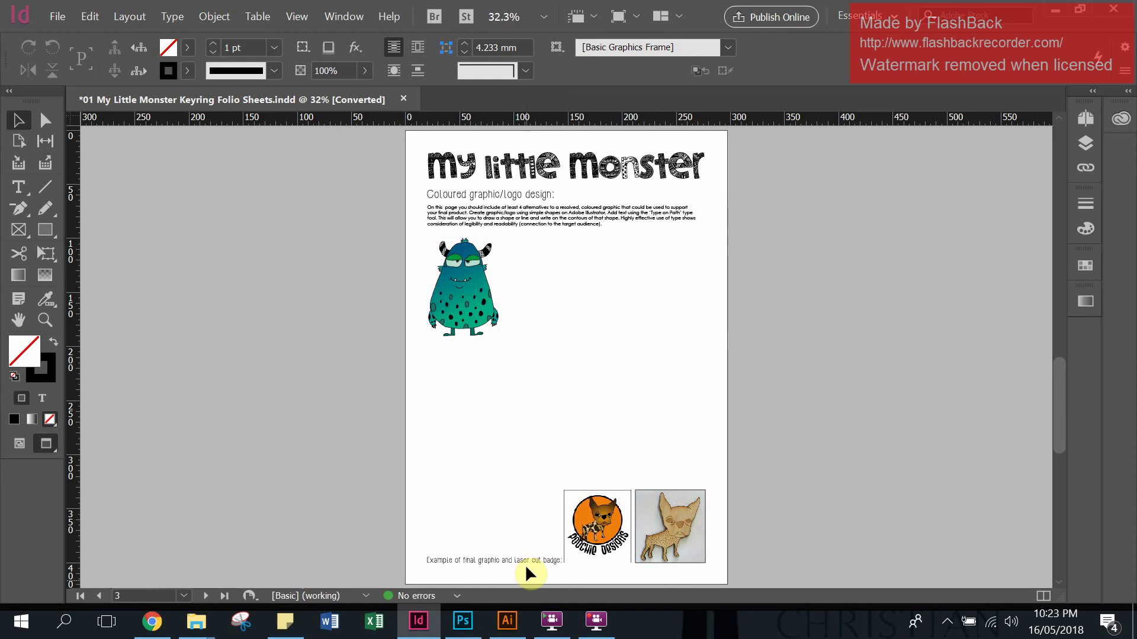
Delete the example caption and the two example badge pictures at the foot of the page
left_click_drag(433, 481, 670, 572)
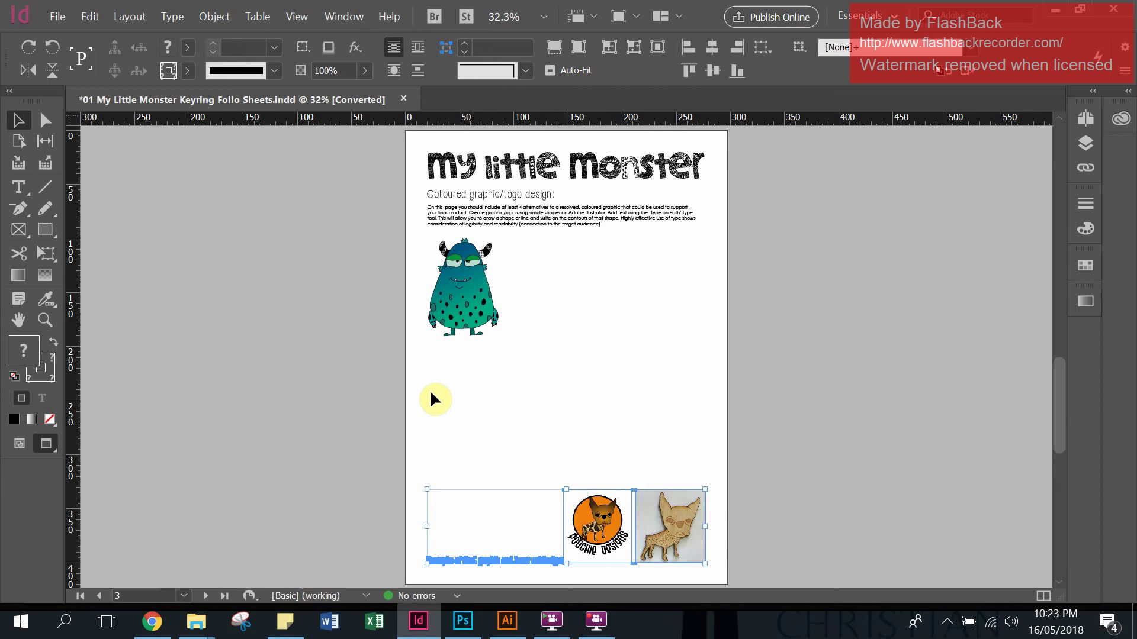
key("Delete")
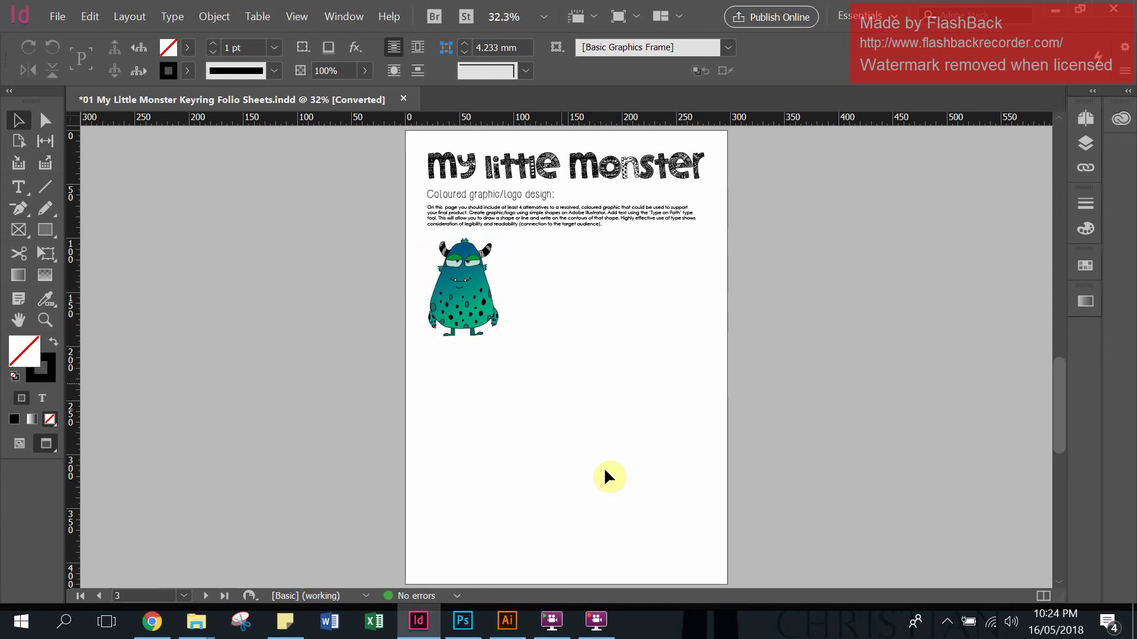
Save the folio sheets document
left_click(52, 15)
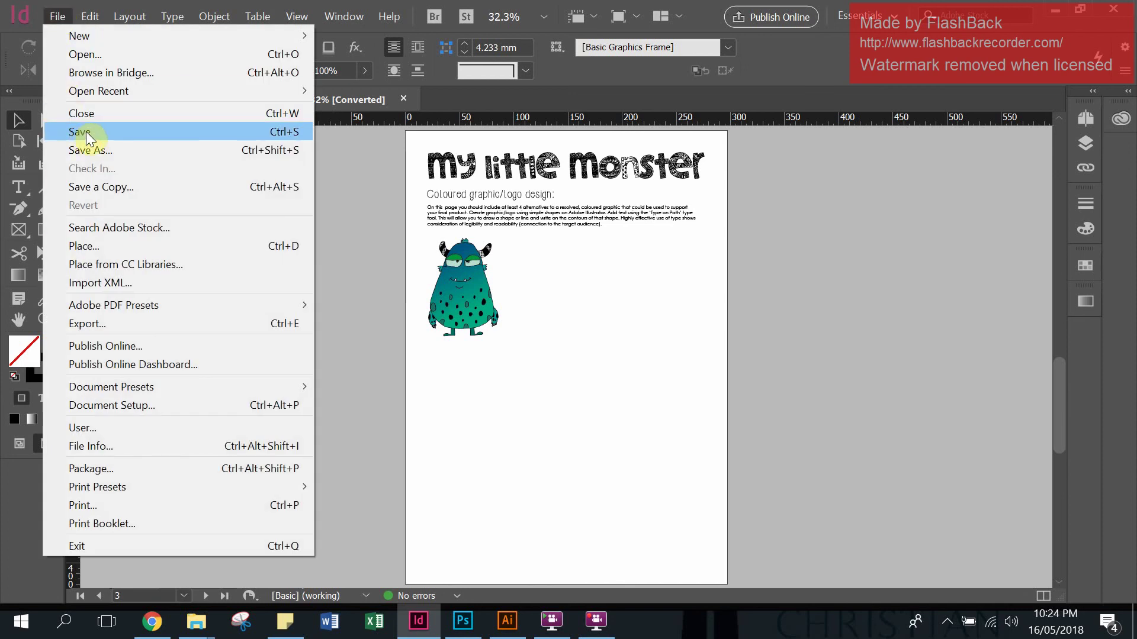